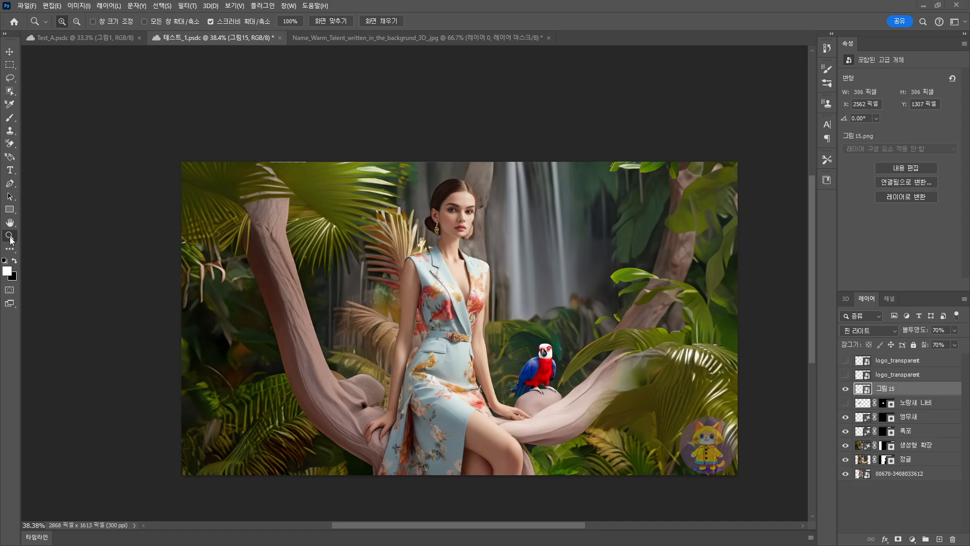
Make the 정글 layer active and marquee a rectangular area of about 767 × 676 px around the upper-left palm leaves and branch
click(6, 58)
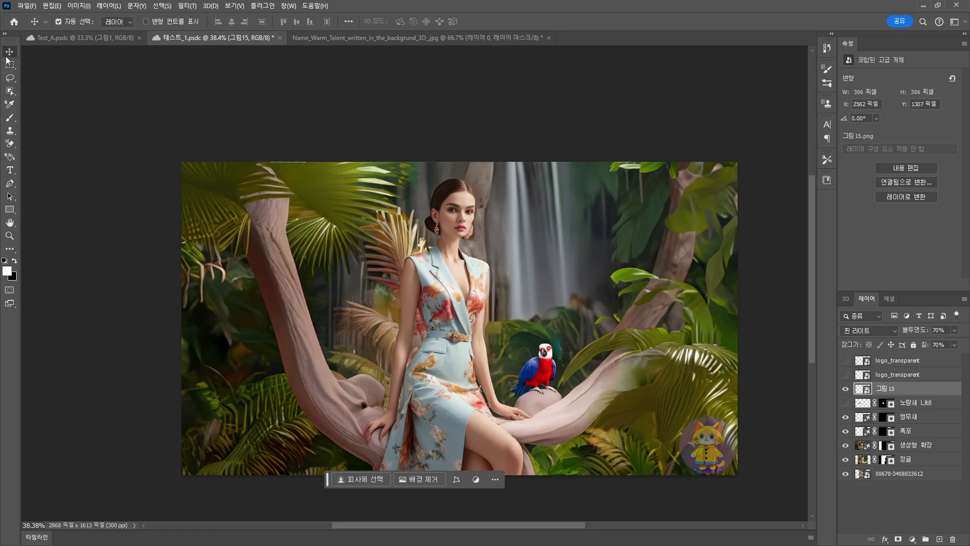
mouse_move(391, 201)
mouse_down()
mouse_move(389, 183)
mouse_move(387, 204)
mouse_up()
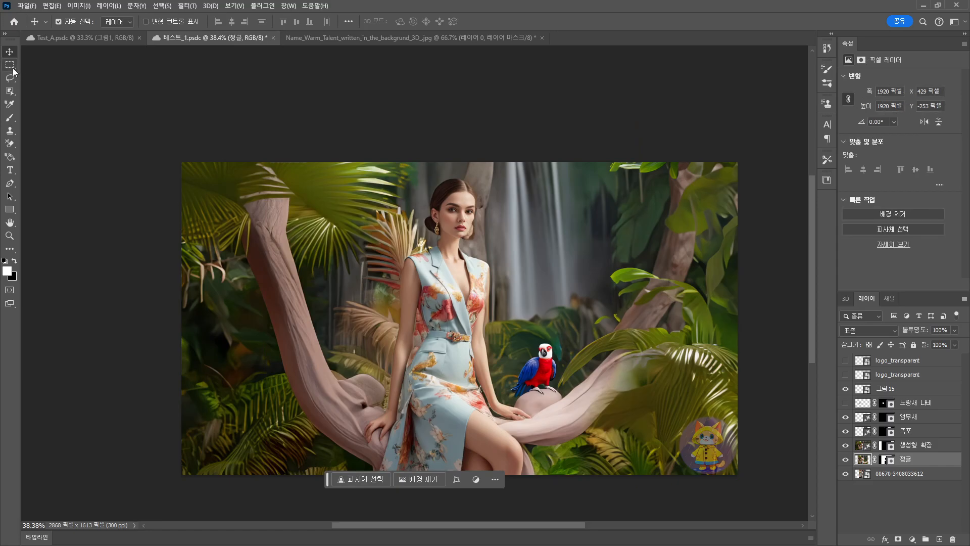
click(13, 71)
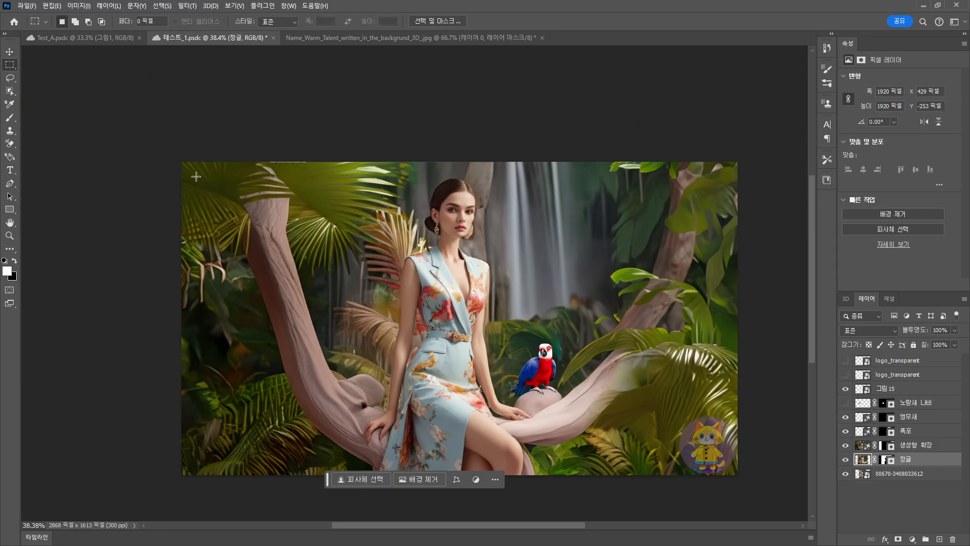
drag(210, 157, 358, 292)
drag(281, 227, 283, 238)
Lasso a freehand area of about 675 × 531 px around the ferns in the image's lower-left part
click(11, 79)
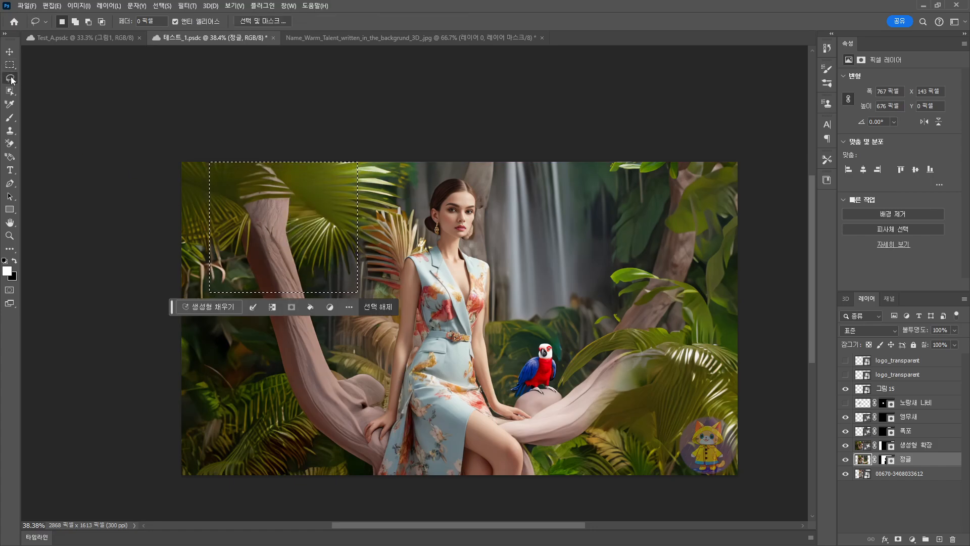
click(261, 348)
drag(307, 374, 264, 349)
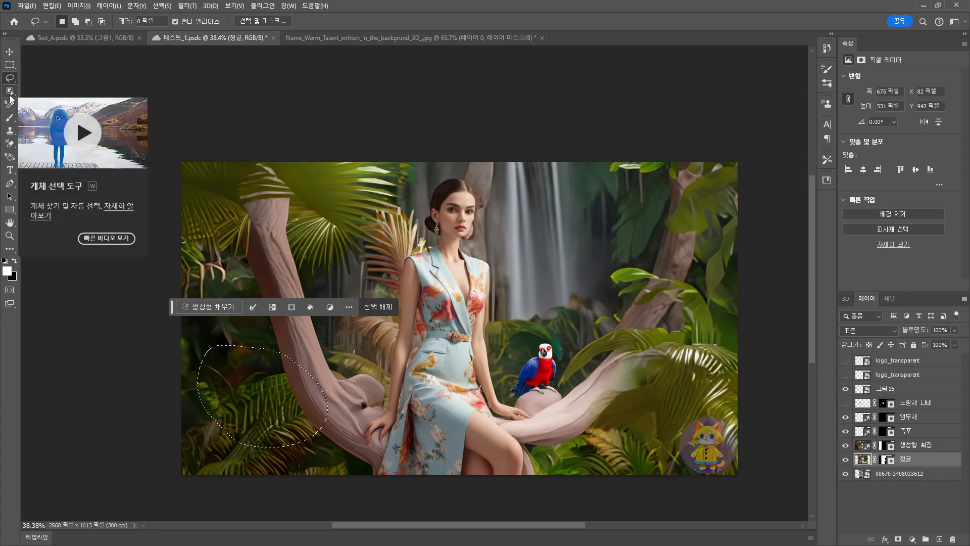
Lasso the leaf tips between the waterfall and the right-hand trunk, about 339 × 361 px, and run Generative Fill with an empty prompt
click(9, 227)
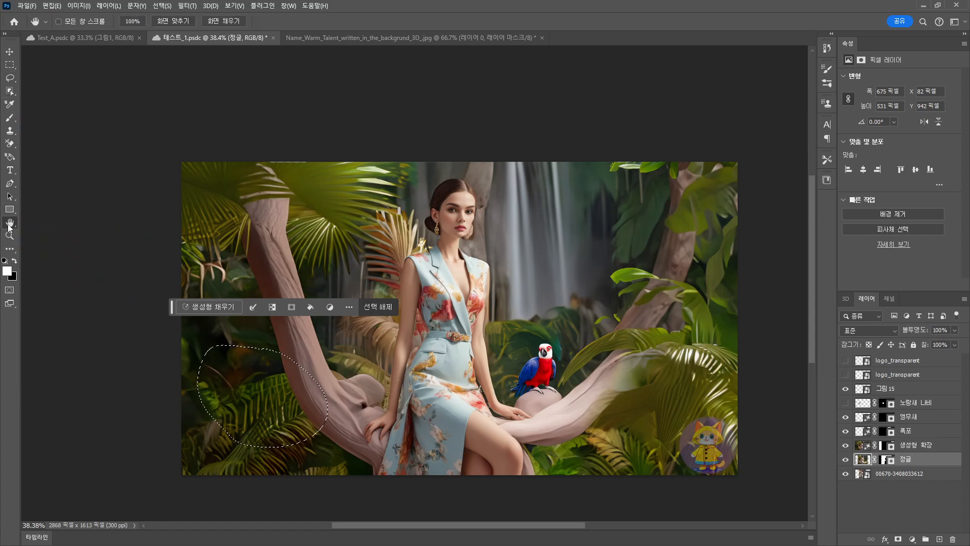
drag(153, 253, 112, 211)
drag(360, 434, 418, 359)
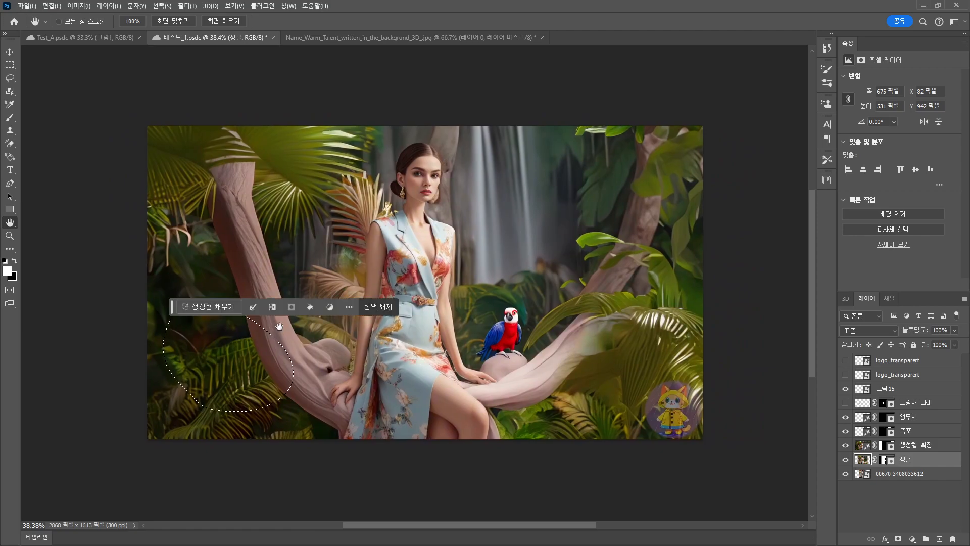
click(10, 236)
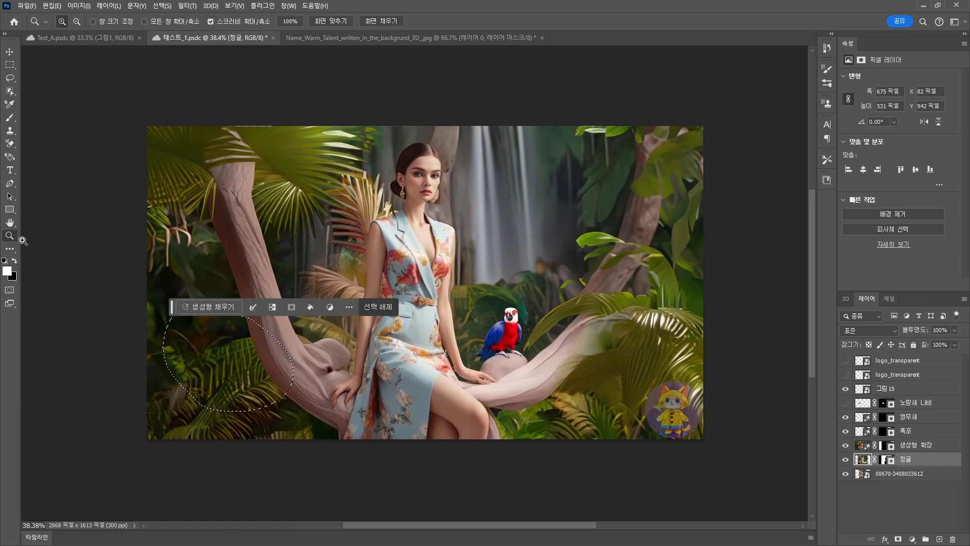
drag(576, 294, 597, 364)
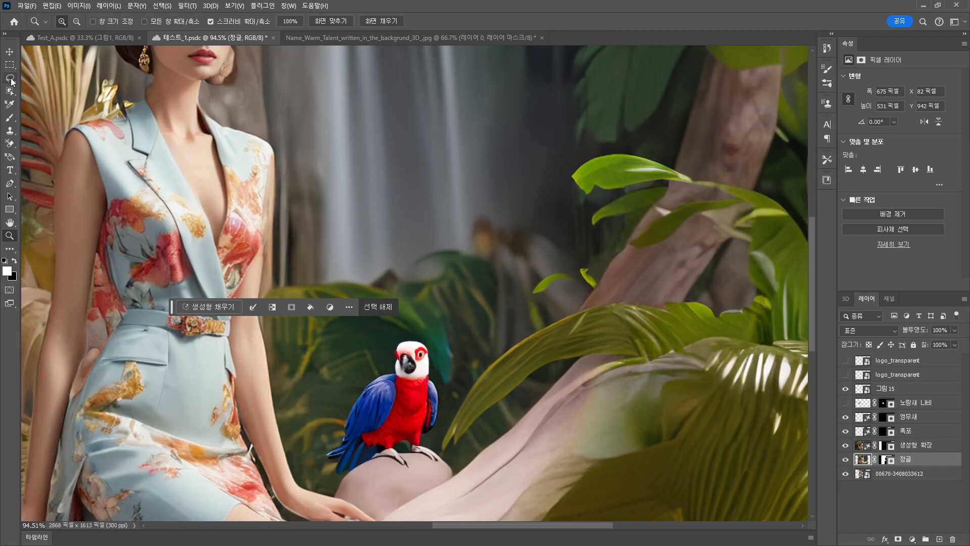
click(10, 78)
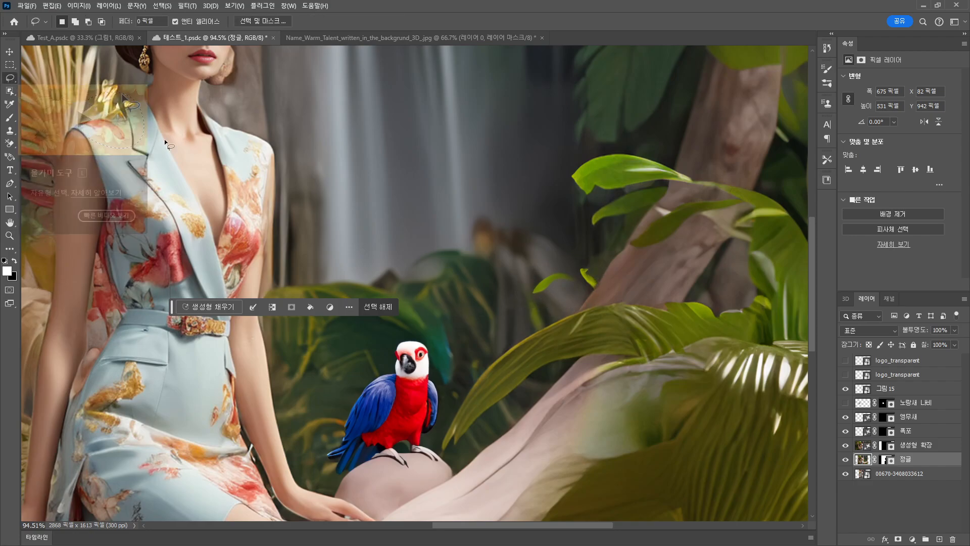
mouse_move(558, 250)
mouse_down()
mouse_move(517, 275)
mouse_move(513, 306)
mouse_move(579, 311)
mouse_up()
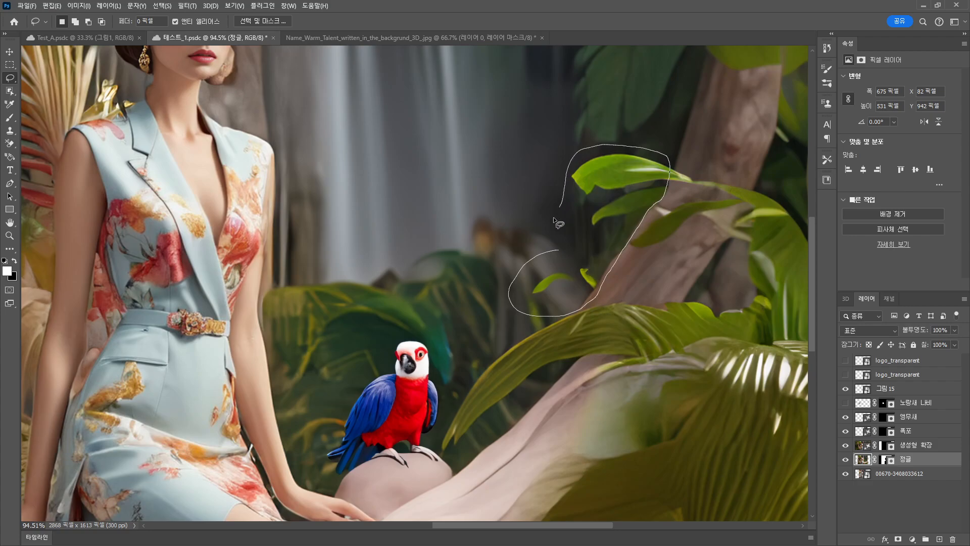
drag(528, 264, 527, 266)
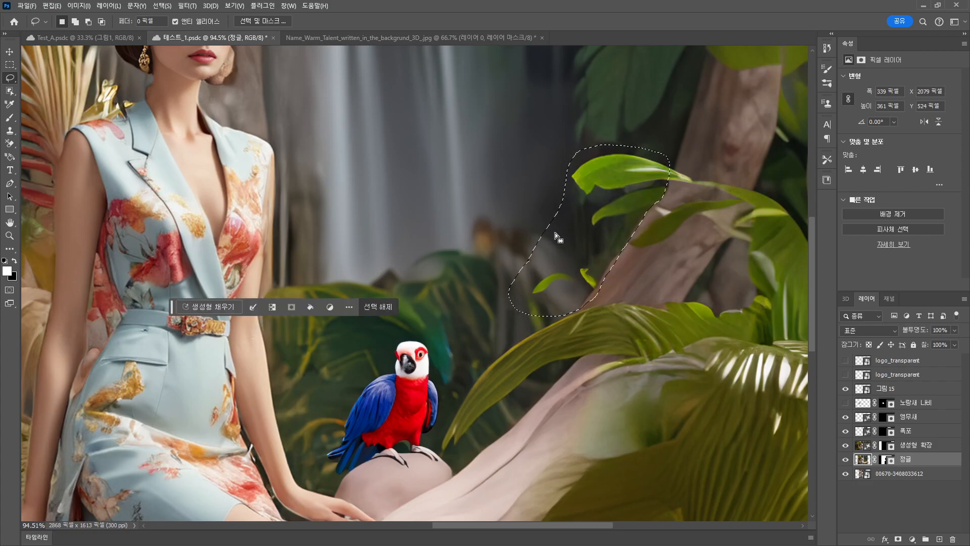
click(218, 305)
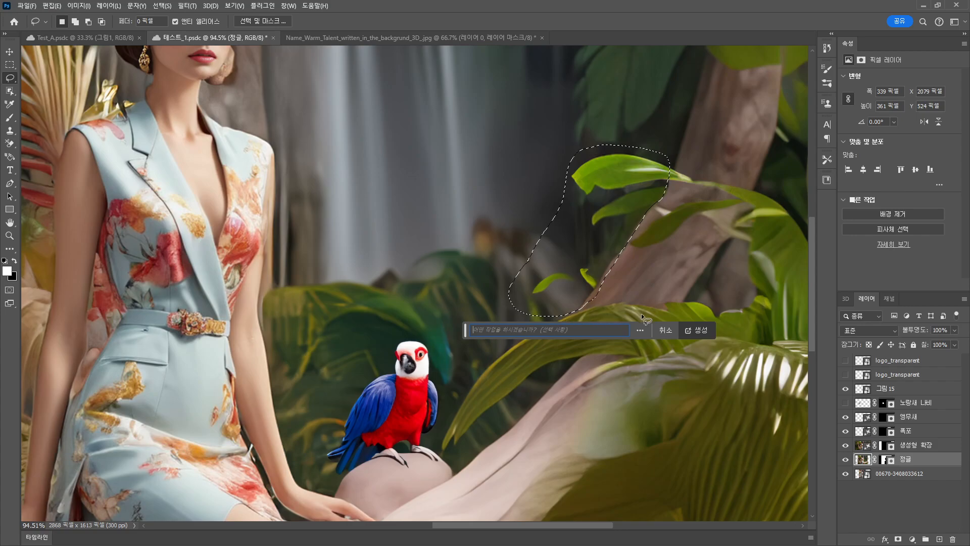
click(695, 329)
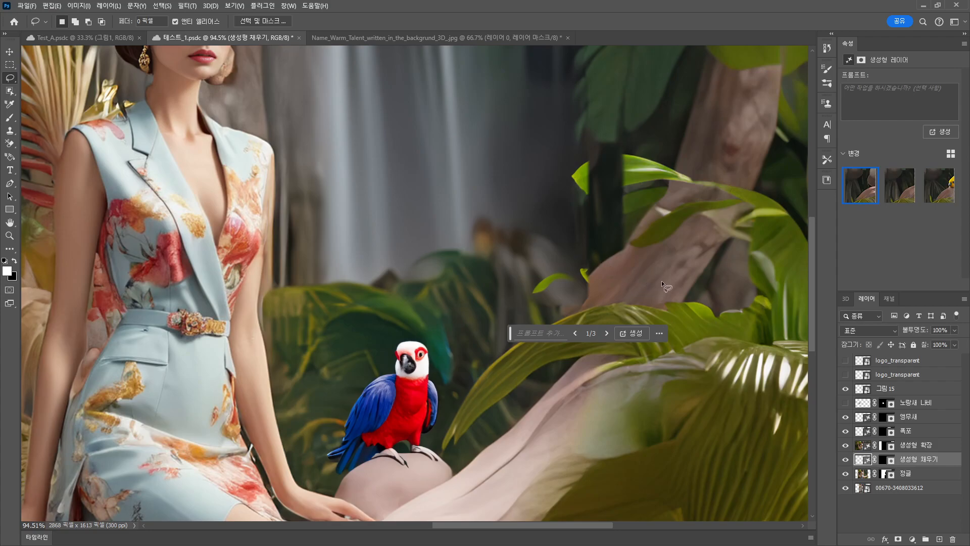
Preview the second and third fill variations and generate another batch with the prompt left empty
click(896, 196)
click(941, 193)
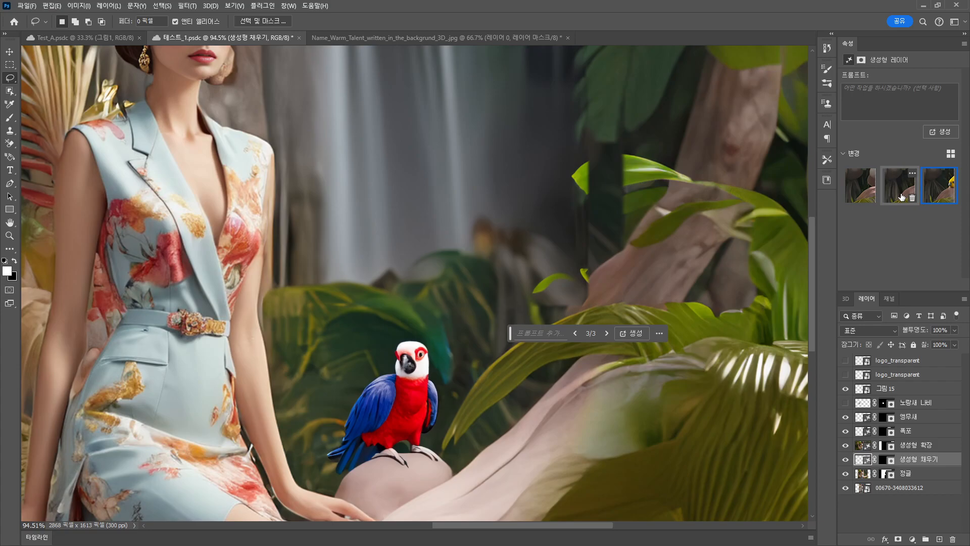
click(630, 334)
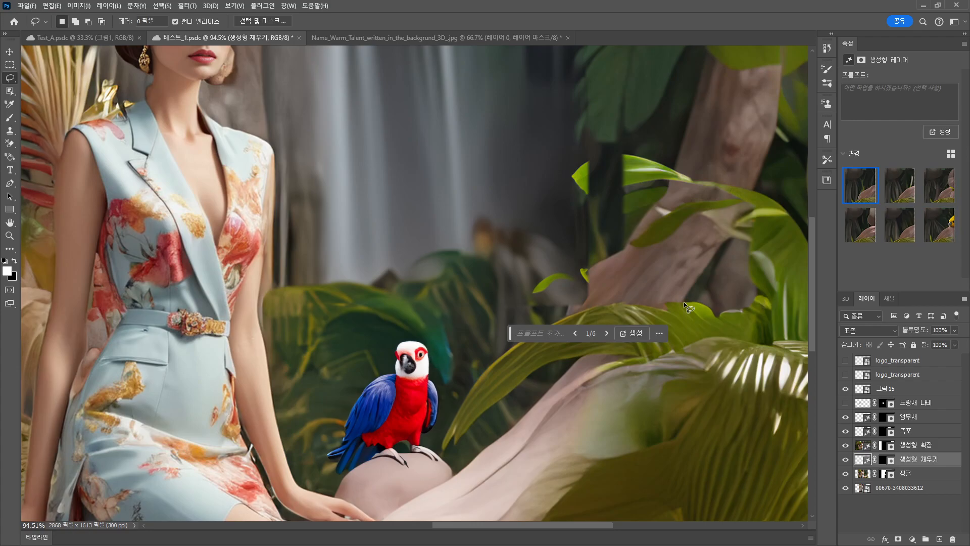
Toggle the visibility of the 정글 and 생성형 채우기 layers to examine which one holds the remaining leaves
scroll(720, 353, down, 2)
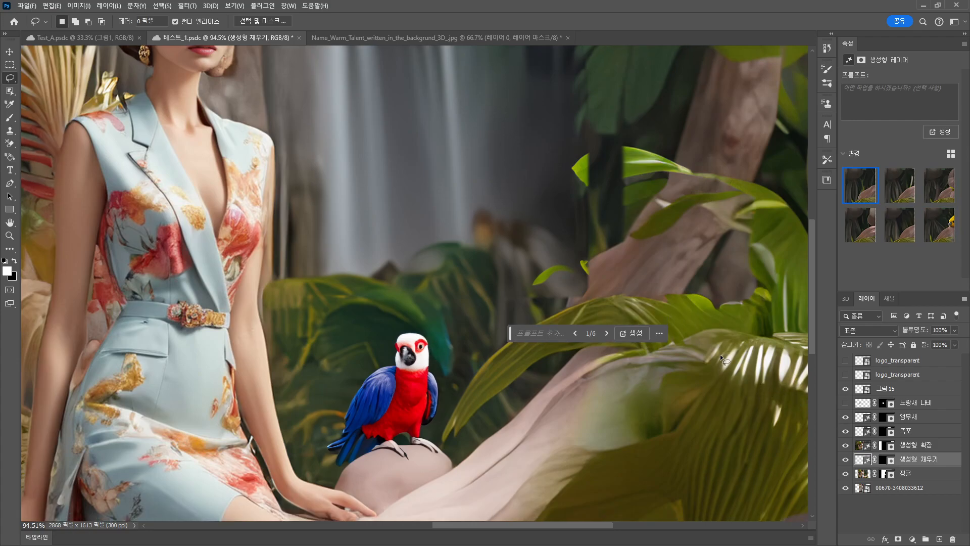
click(908, 474)
click(847, 474)
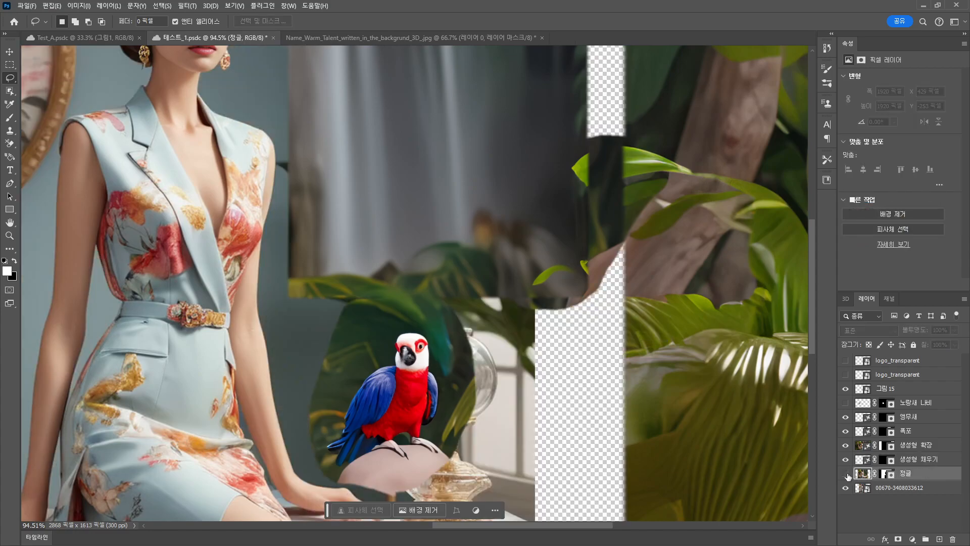
click(847, 474)
click(847, 474)
click(847, 474)
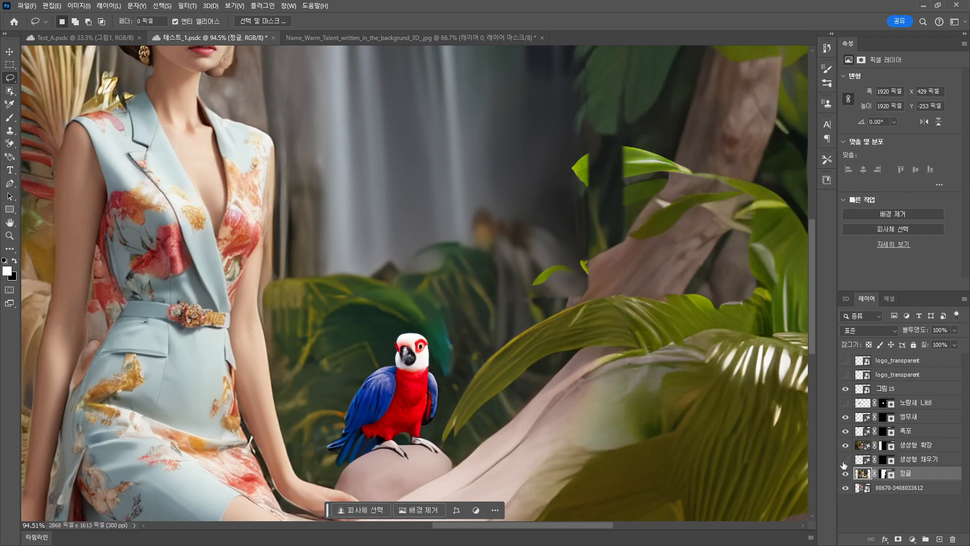
click(844, 461)
click(844, 461)
click(844, 462)
click(845, 475)
click(845, 475)
Hide all layers above 정글, then turn only 생성형 채우기 and 생성형 확장 back on, comparing the image with and without each
drag(848, 463, 843, 404)
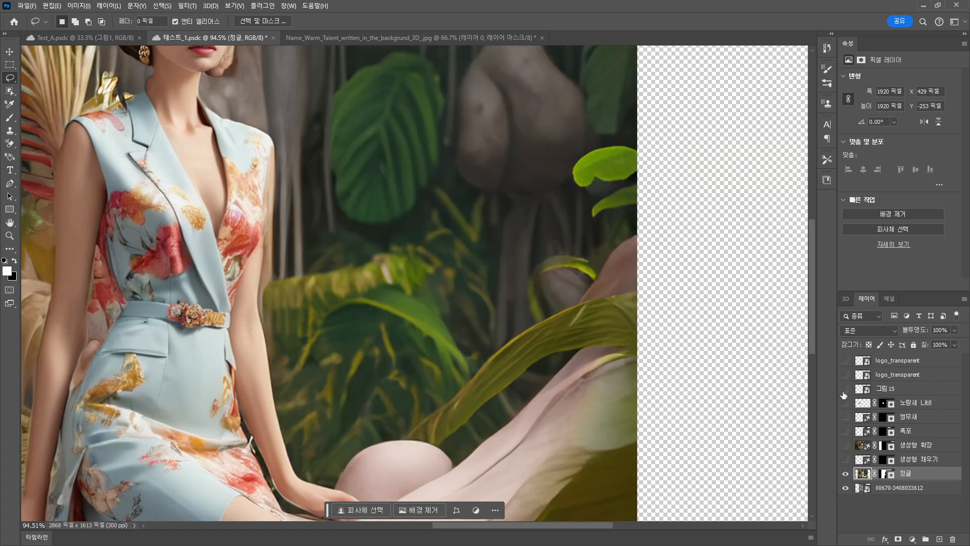
click(846, 460)
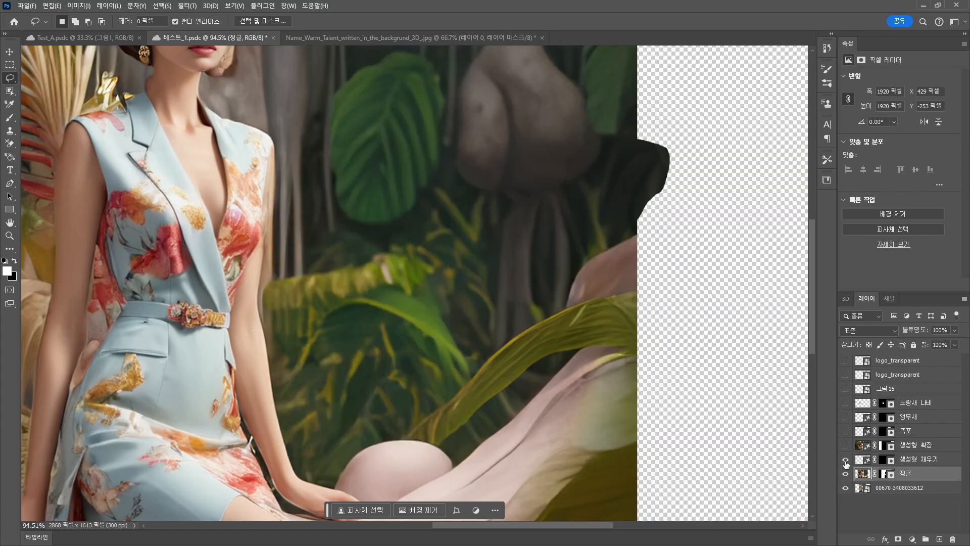
click(846, 460)
click(846, 459)
click(845, 447)
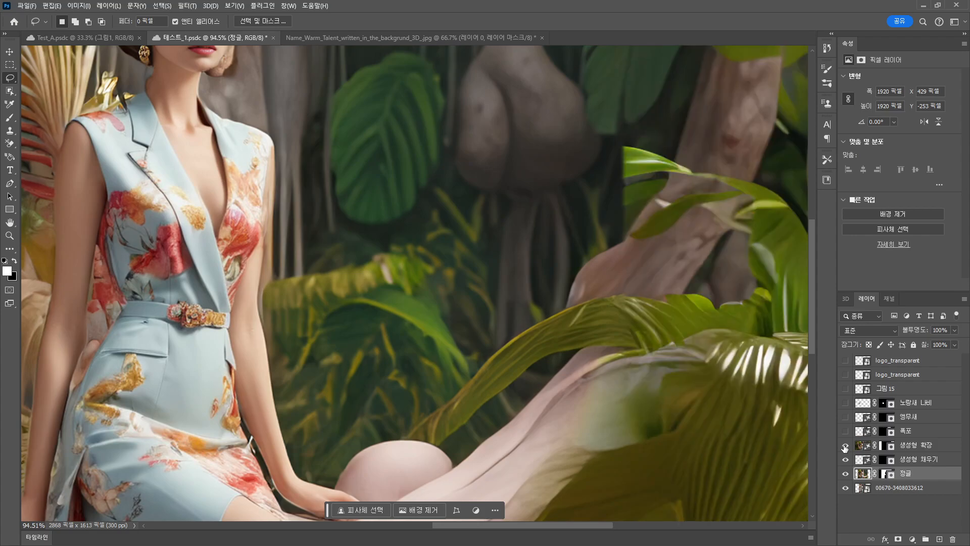
click(845, 447)
click(845, 447)
click(845, 447)
click(845, 446)
On the 생성형 확장 layer, lasso the cut-off leaves beside the right-hand trunk and run Generative Fill with an empty prompt
click(907, 447)
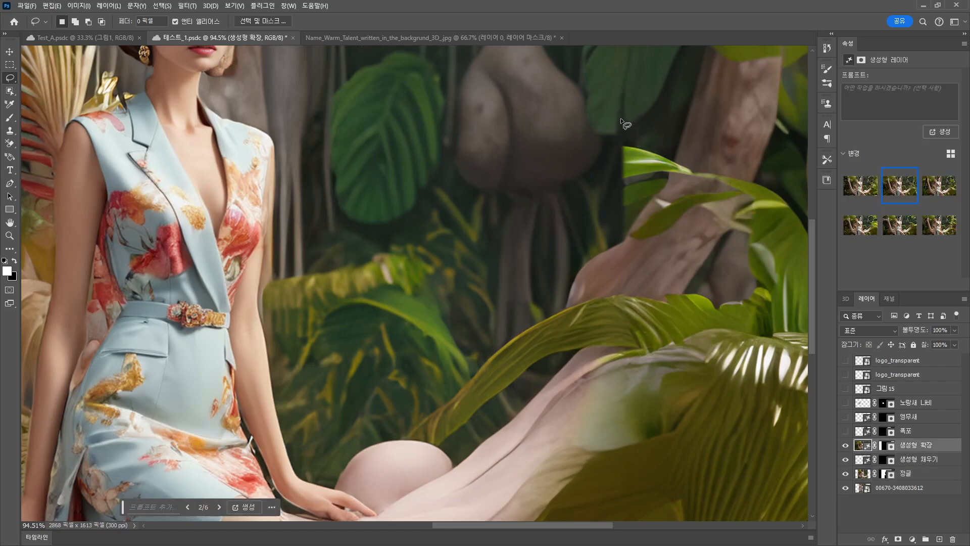
mouse_move(636, 116)
mouse_down()
mouse_move(613, 121)
mouse_move(560, 170)
mouse_up()
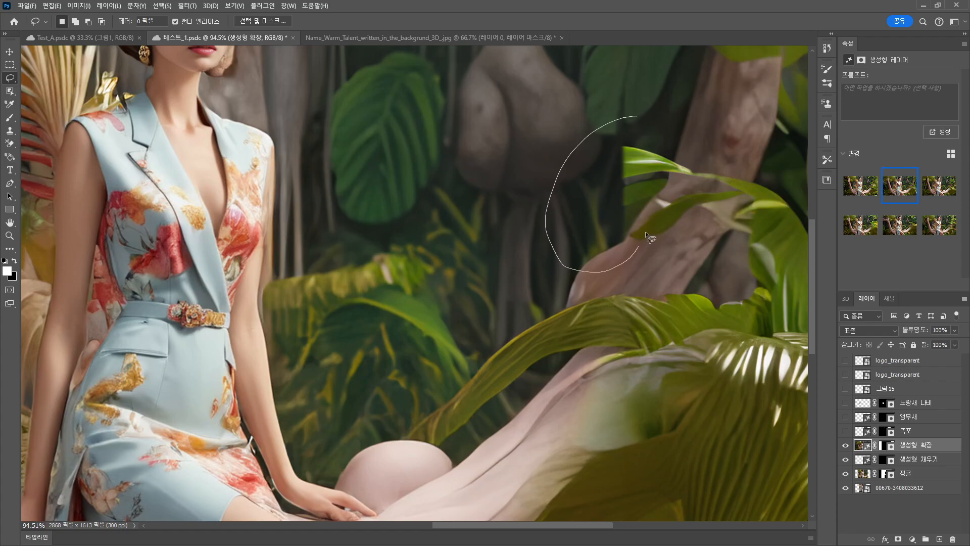
drag(623, 108, 627, 112)
click(542, 287)
click(717, 286)
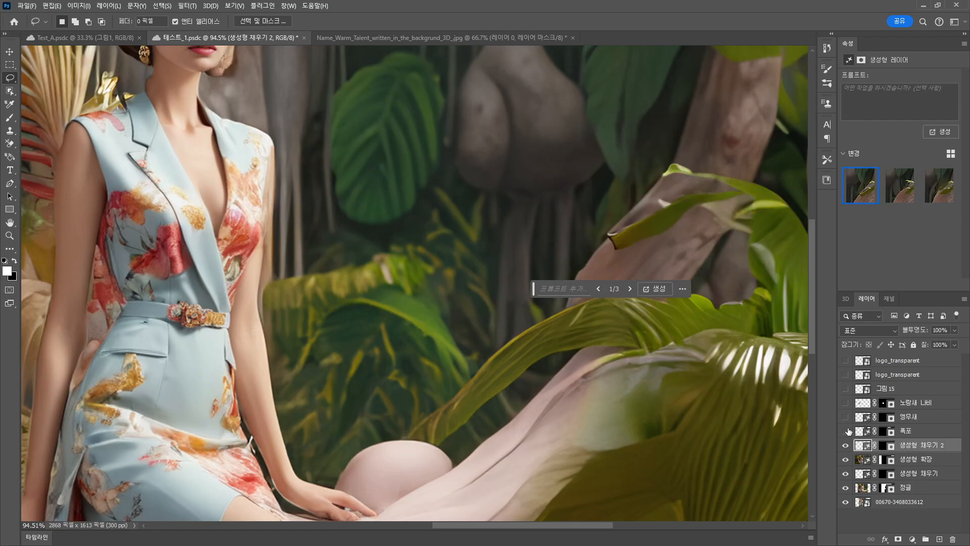
Show the 폭포 layer again, make it active, and compare the image with and without the waterfall
key(z)
alt+click(558, 401)
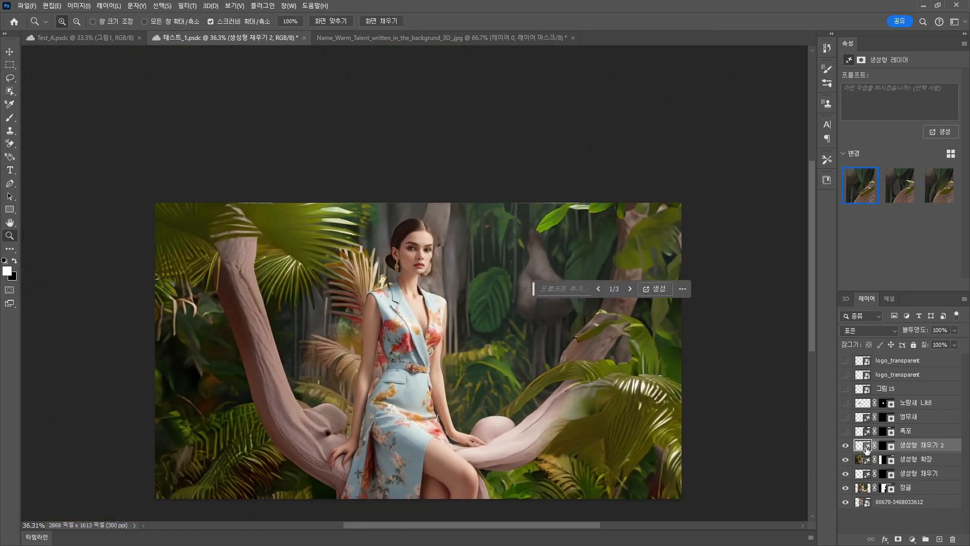
click(846, 432)
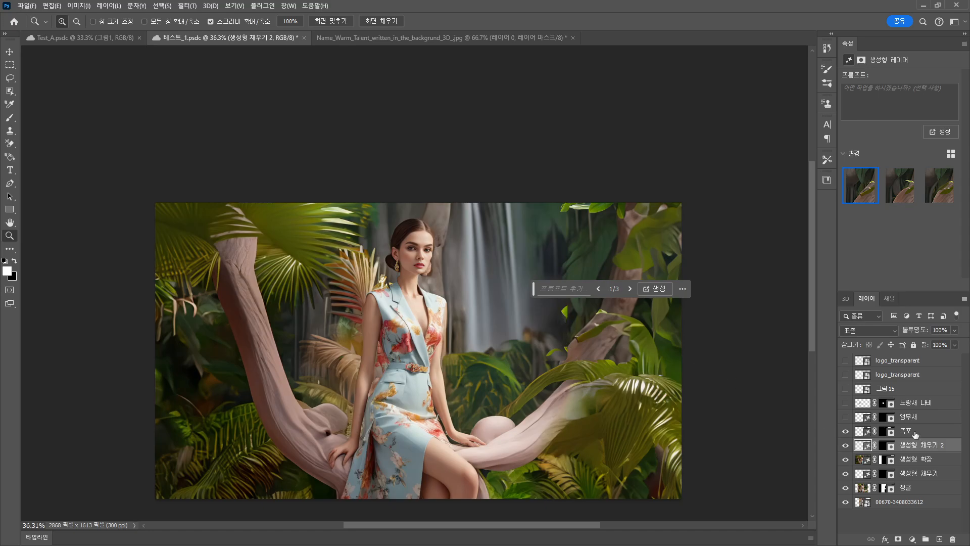
click(876, 433)
click(846, 432)
click(845, 432)
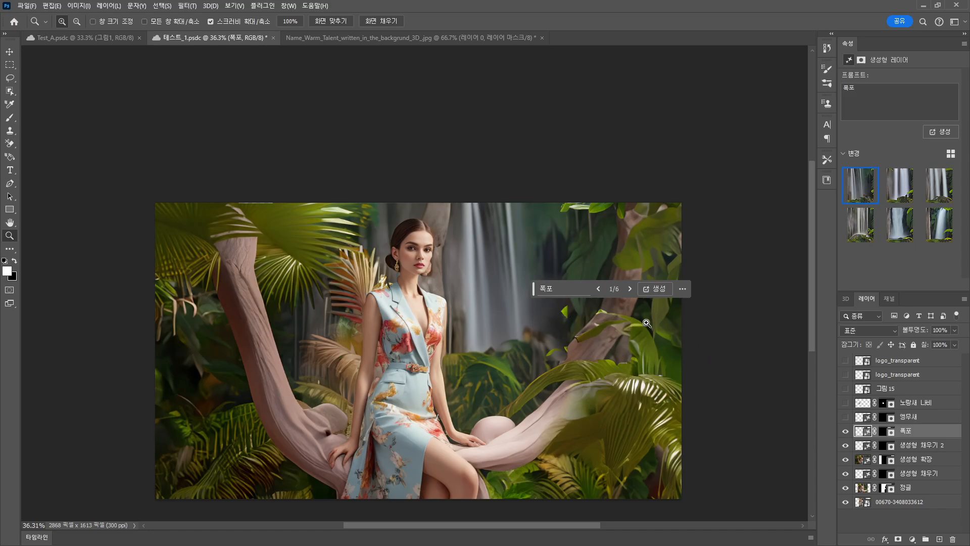
Lasso the stray leaves between the waterfall and the right-hand trunk and run Generative Fill with an empty prompt
click(9, 78)
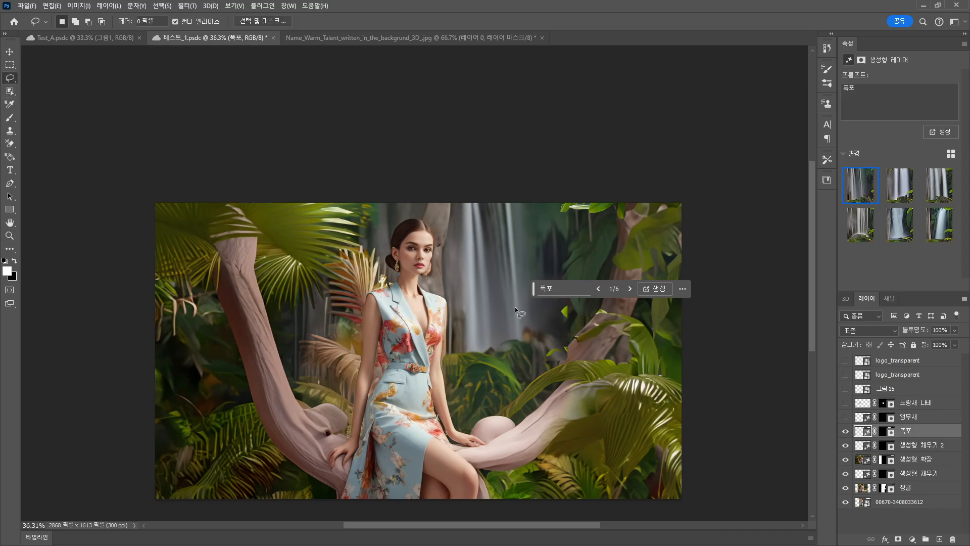
click(562, 306)
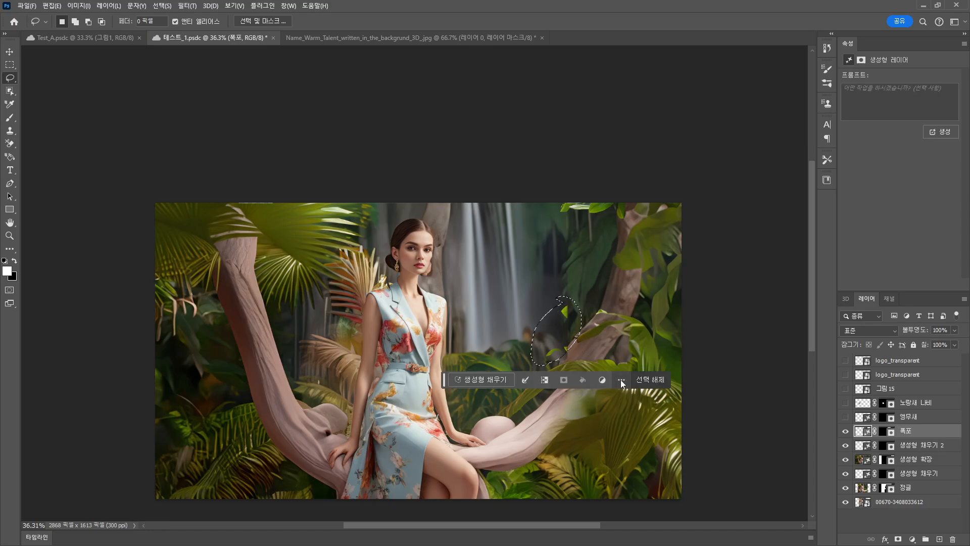
click(496, 380)
click(664, 377)
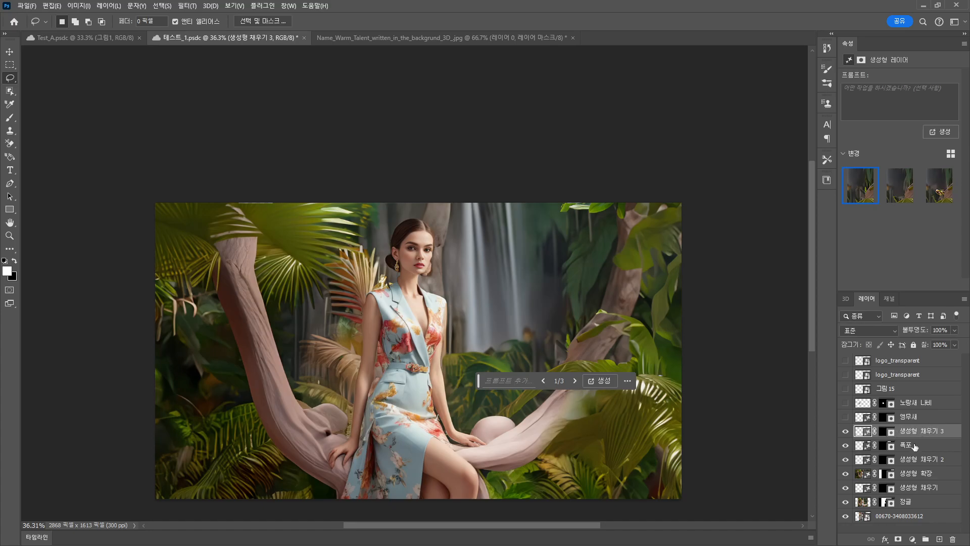
Turn the 앵무새 parrot layer and the 그림 15 cat logo layer back on
click(846, 417)
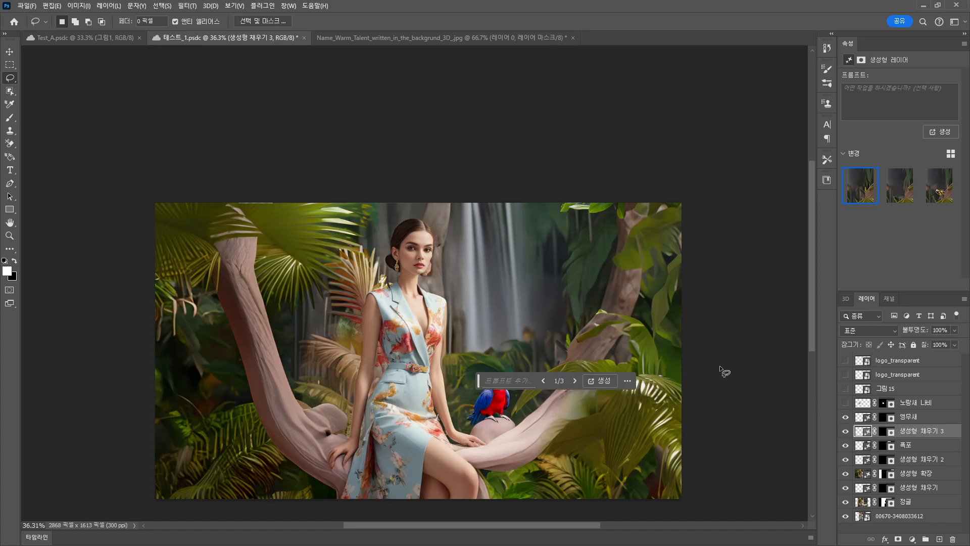
click(846, 392)
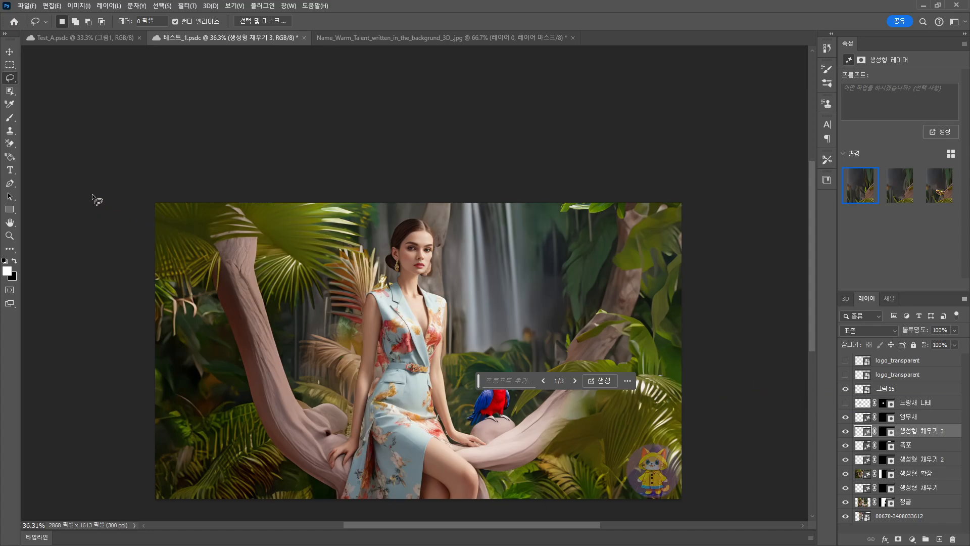
Apply the Dodge tool (닷지 도구) to the woman's face and rasterize the active 생성형 채우기 3 smart object
click(9, 236)
drag(416, 264, 453, 292)
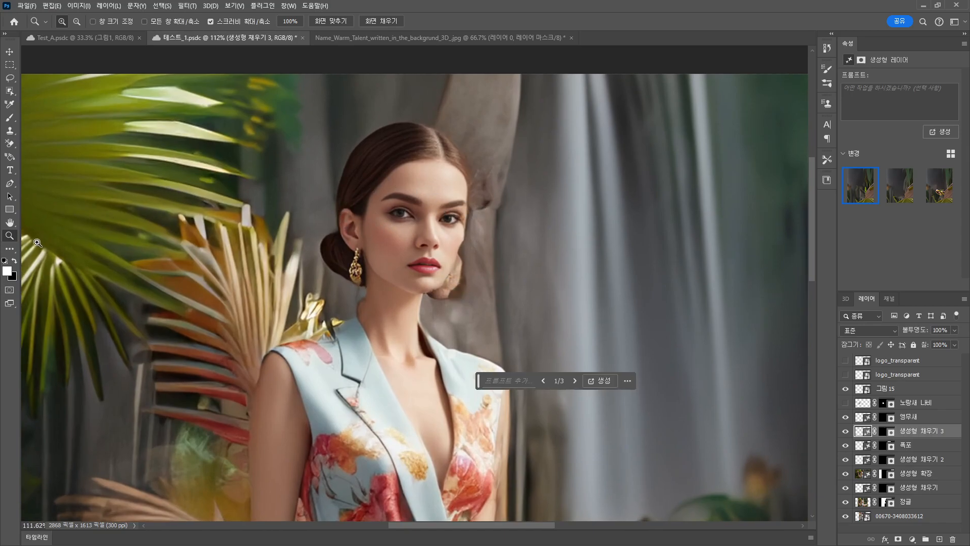
click(10, 252)
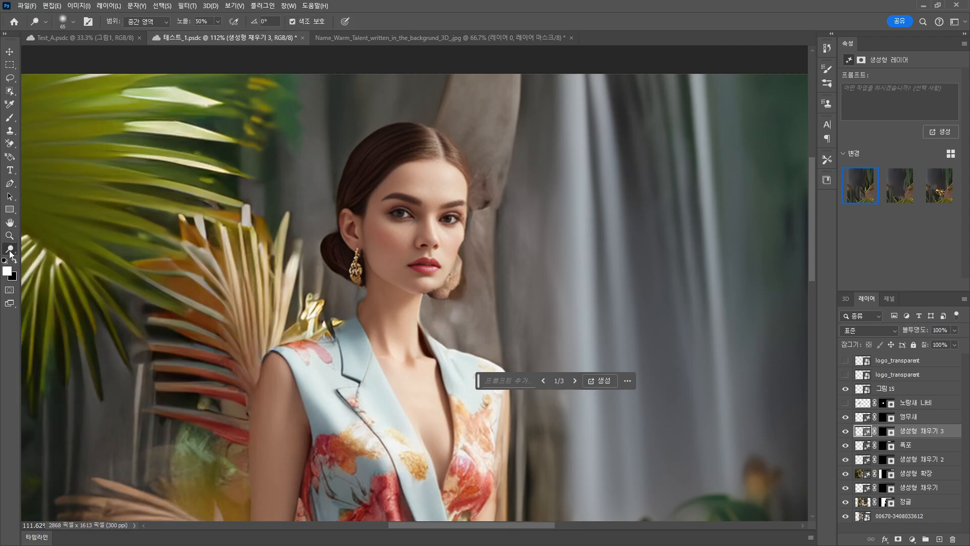
click(11, 253)
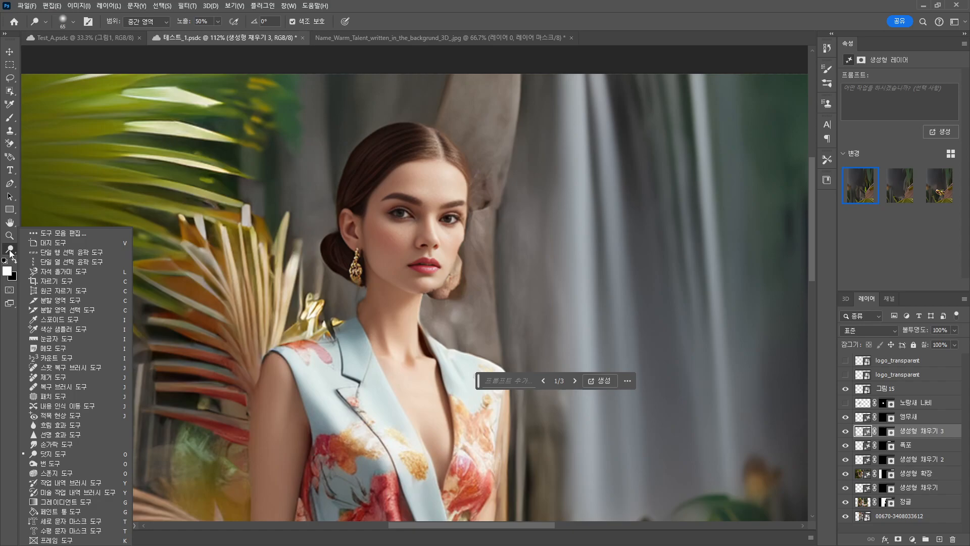
click(11, 253)
click(10, 253)
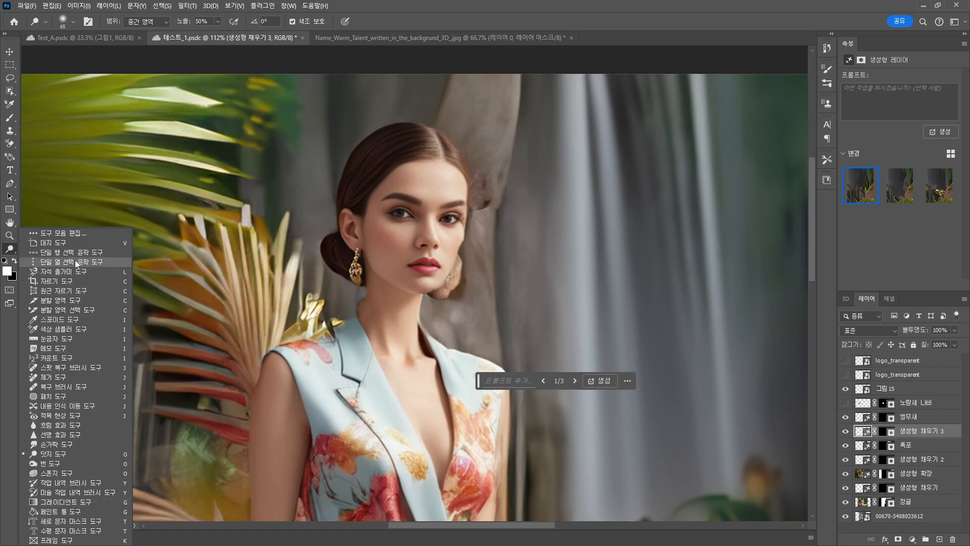
click(49, 456)
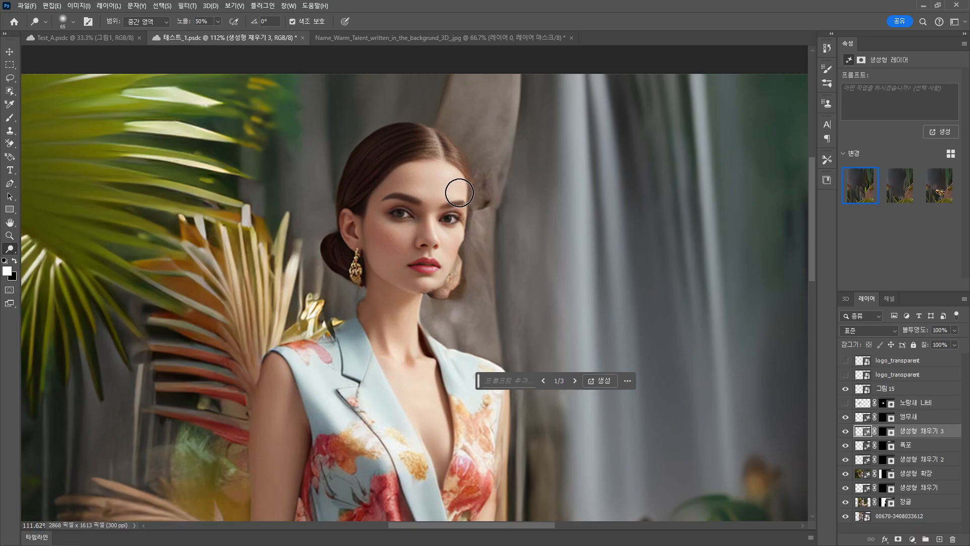
click(457, 194)
drag(463, 168, 578, 129)
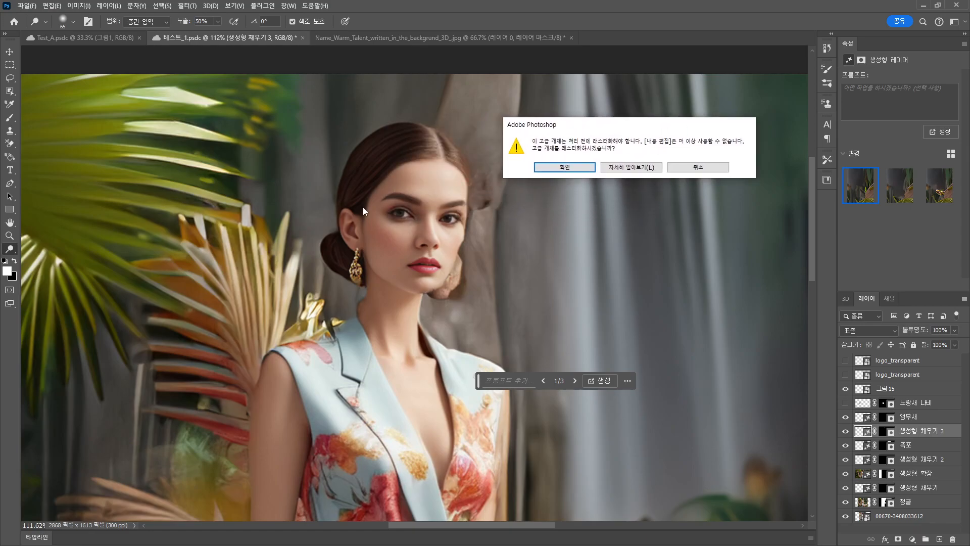
click(573, 167)
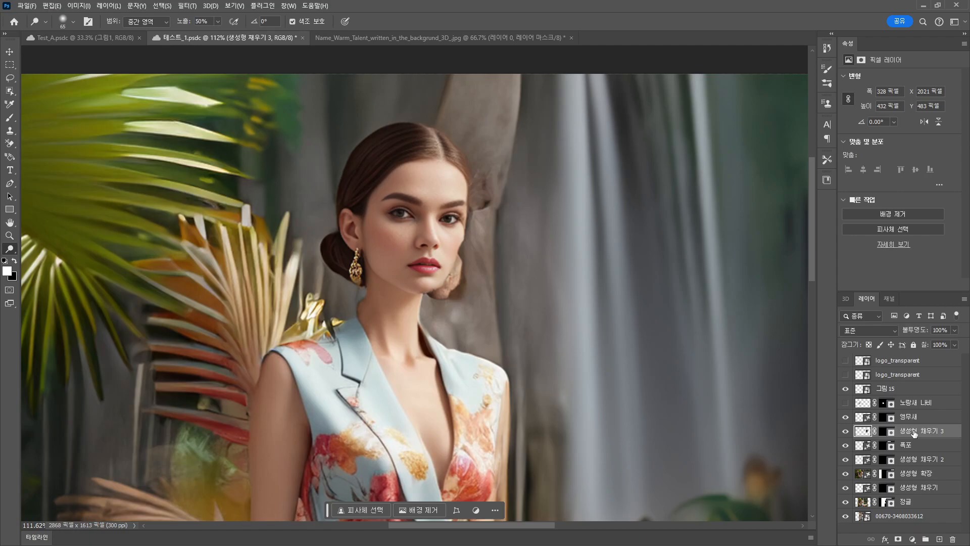
click(847, 520)
click(847, 519)
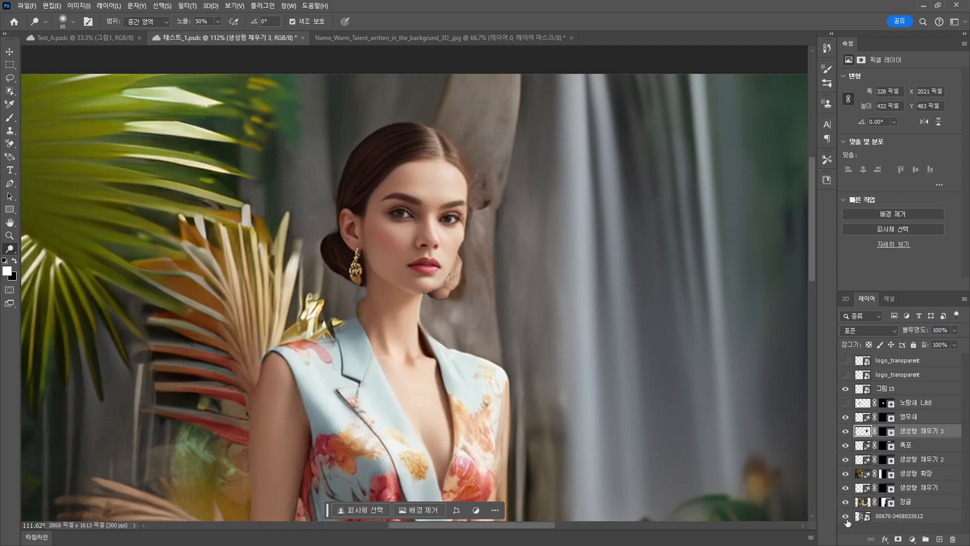
click(887, 519)
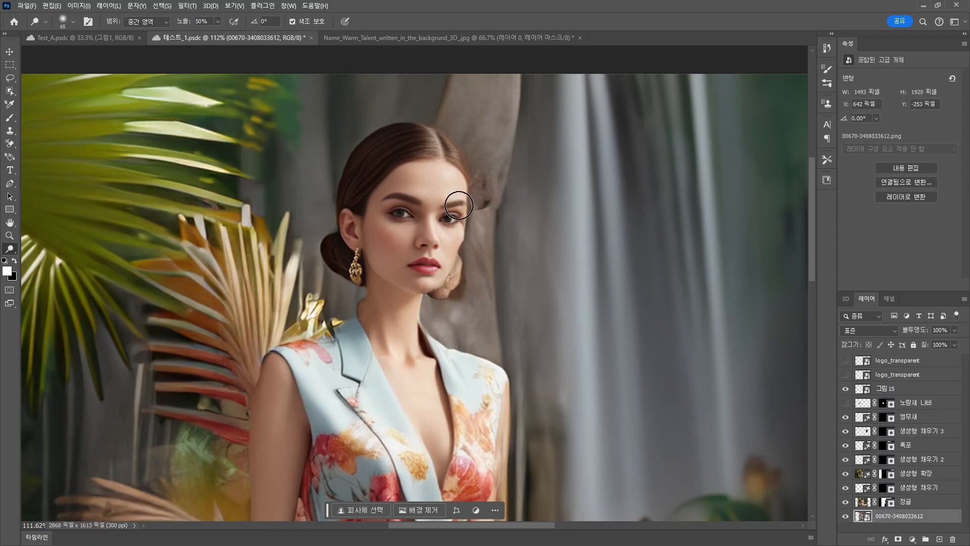
click(447, 203)
click(552, 171)
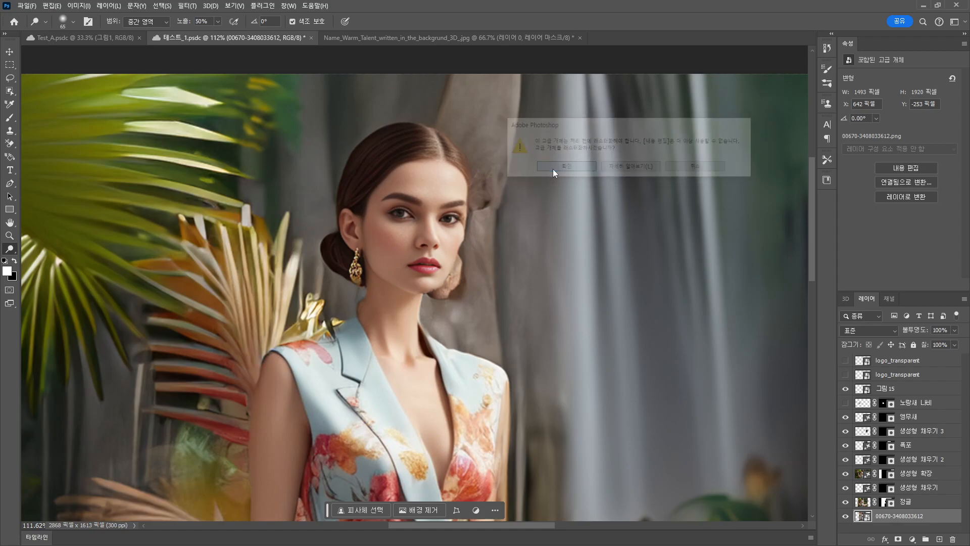
mouse_move(440, 207)
mouse_down()
mouse_move(459, 184)
mouse_move(408, 204)
mouse_move(429, 173)
mouse_move(392, 180)
mouse_move(369, 201)
mouse_move(373, 209)
mouse_move(443, 169)
mouse_move(456, 239)
mouse_move(432, 276)
mouse_move(411, 282)
mouse_move(425, 270)
mouse_move(369, 236)
mouse_move(377, 227)
mouse_move(367, 203)
mouse_move(508, 132)
mouse_move(473, 158)
mouse_move(452, 157)
mouse_move(369, 238)
mouse_move(371, 208)
mouse_move(356, 227)
mouse_move(339, 220)
mouse_move(392, 307)
mouse_move(423, 309)
mouse_move(411, 299)
mouse_move(424, 291)
mouse_move(404, 299)
mouse_move(367, 279)
mouse_move(412, 308)
mouse_move(409, 318)
mouse_move(333, 337)
mouse_move(482, 350)
mouse_move(554, 368)
mouse_move(593, 356)
mouse_move(499, 329)
mouse_move(430, 290)
mouse_up()
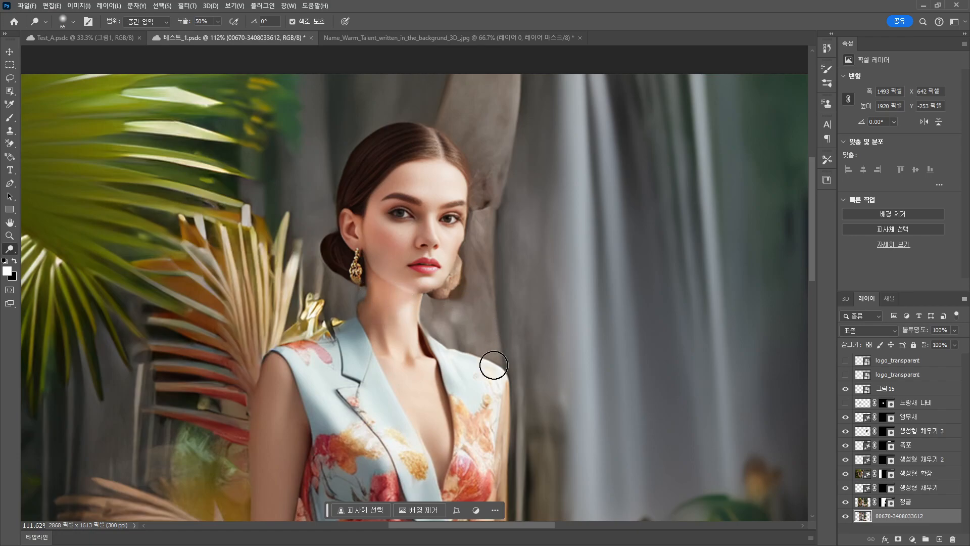
Create a text box over the waterfall beside the woman's head using the Type tool
click(9, 236)
drag(573, 393, 546, 365)
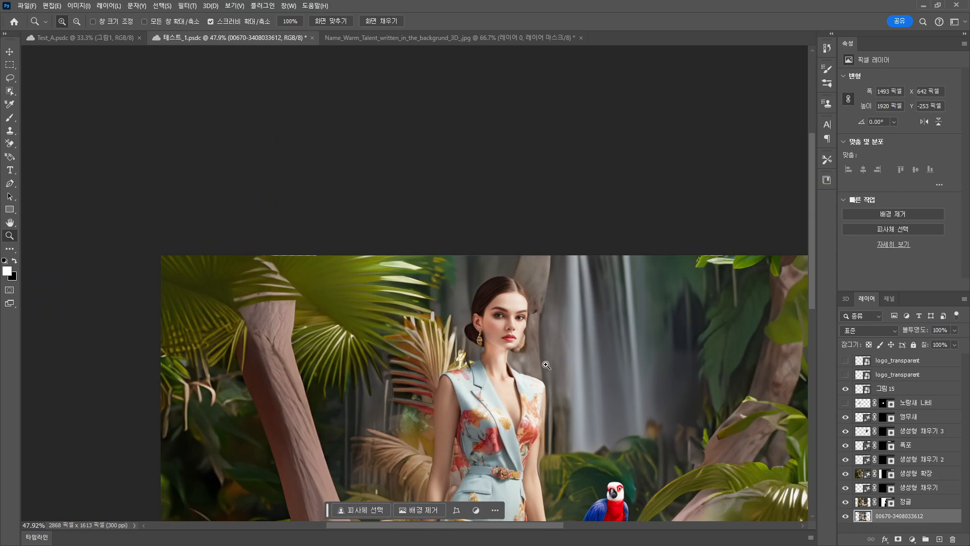
click(10, 171)
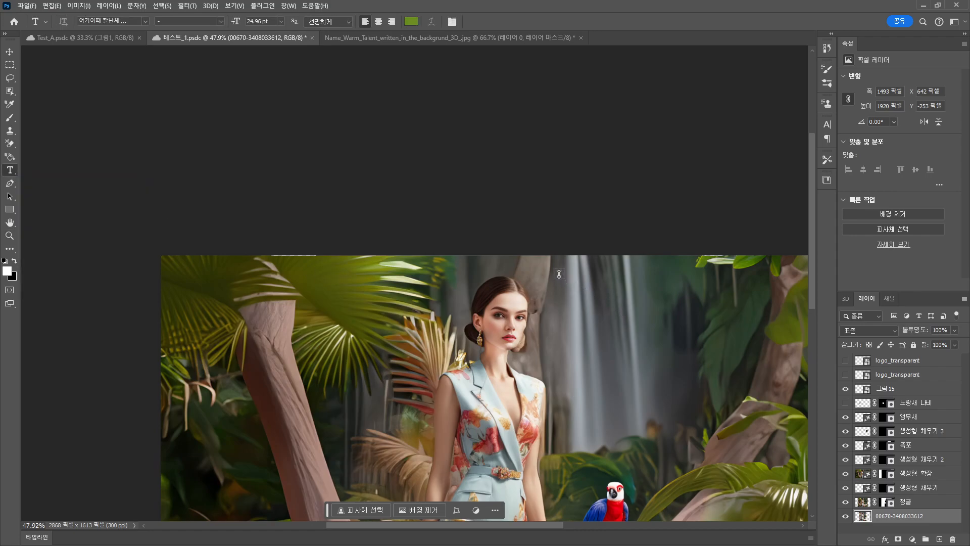
drag(558, 276, 680, 328)
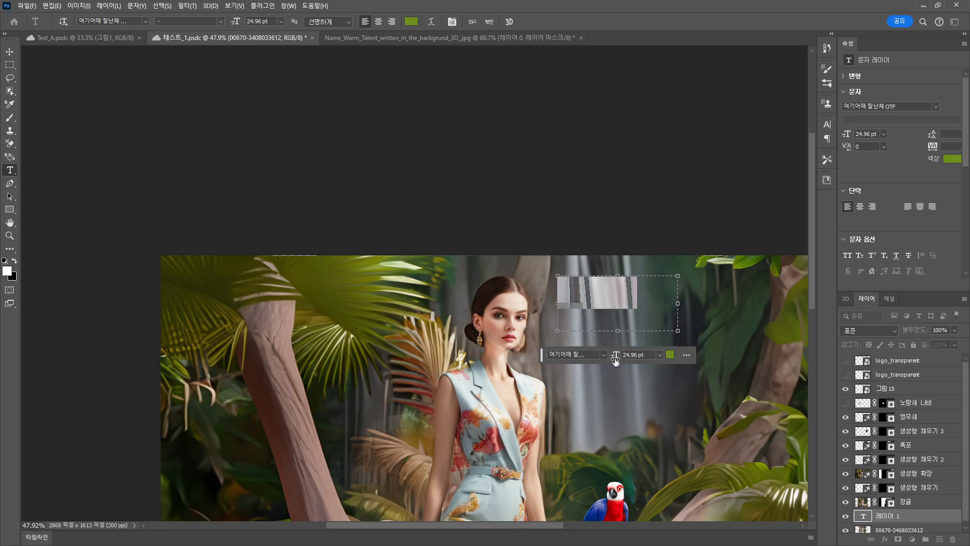
Set the text colour to the grey #7d8589 sampled from the waterfall
click(669, 355)
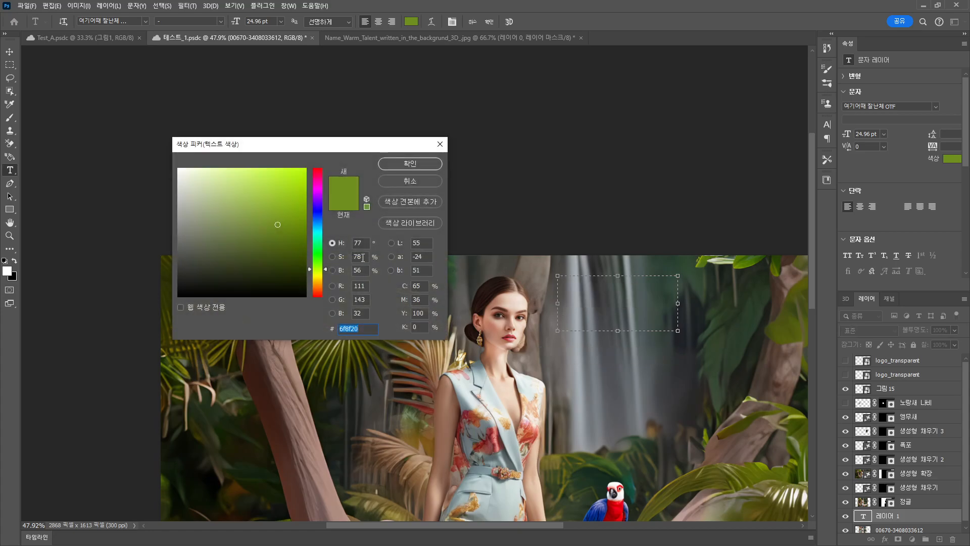
click(639, 375)
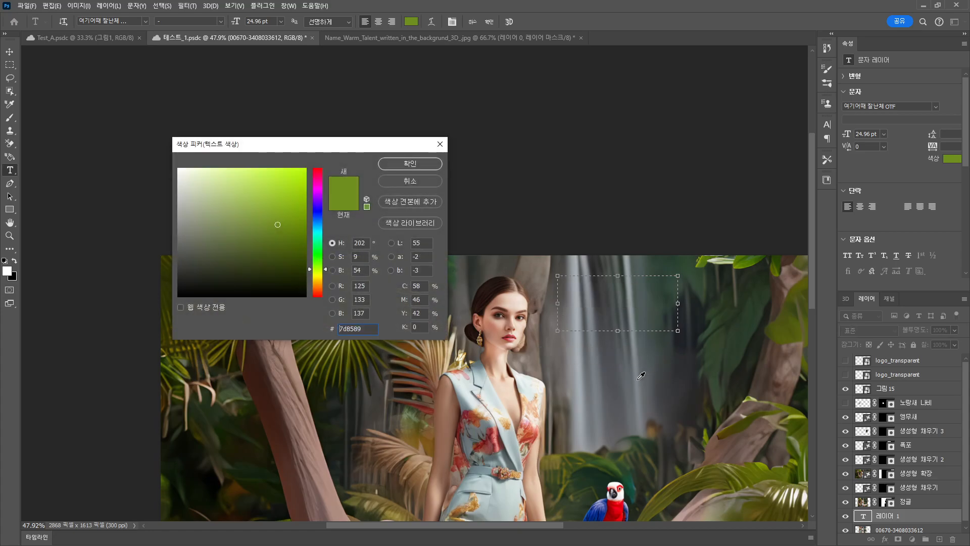
click(414, 170)
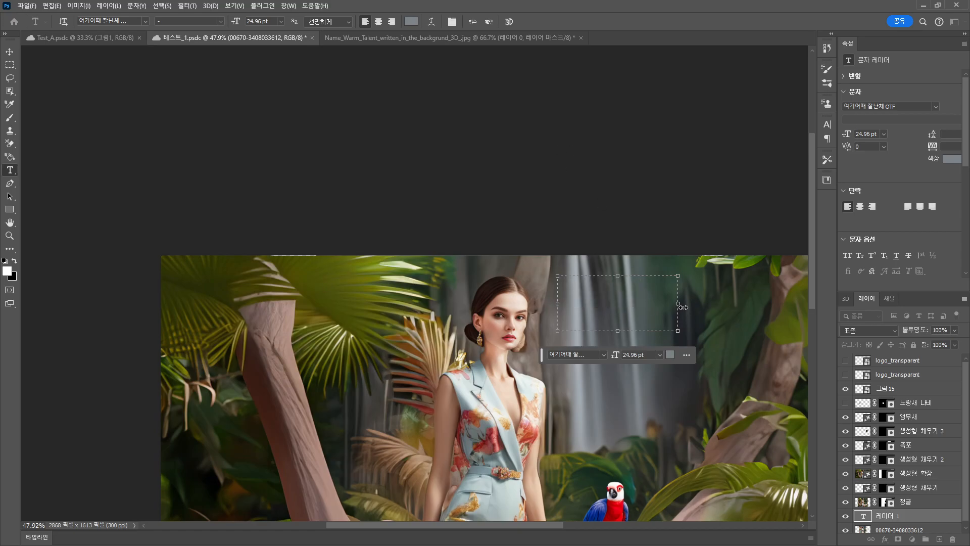
Enlarge the text box to the right and downward, and set its font to Segoe UI Emoji
drag(700, 307, 739, 306)
drag(638, 337, 638, 350)
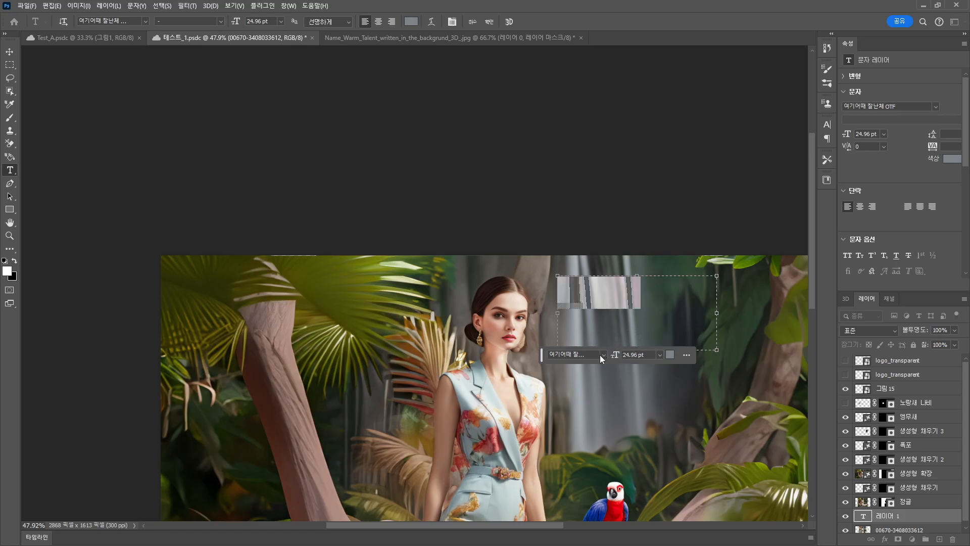
click(601, 354)
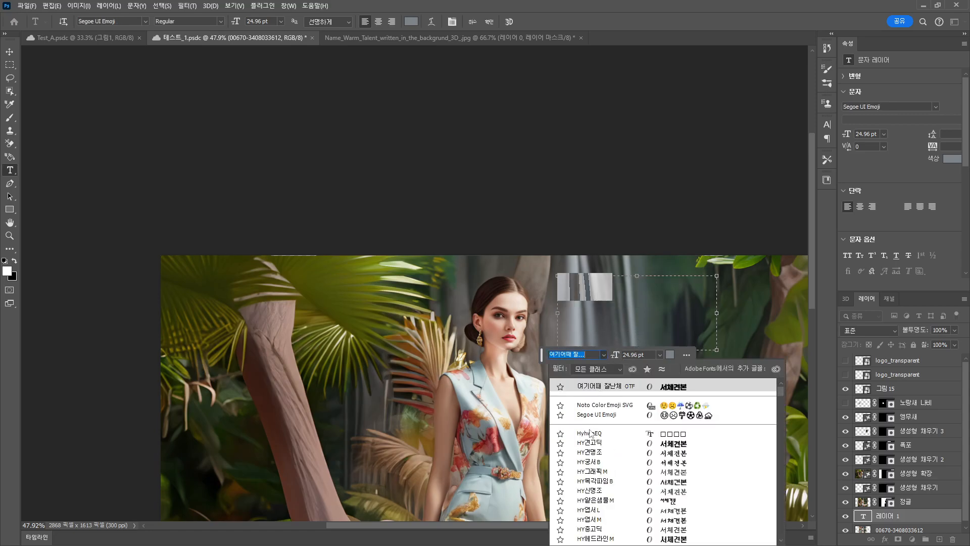
click(592, 415)
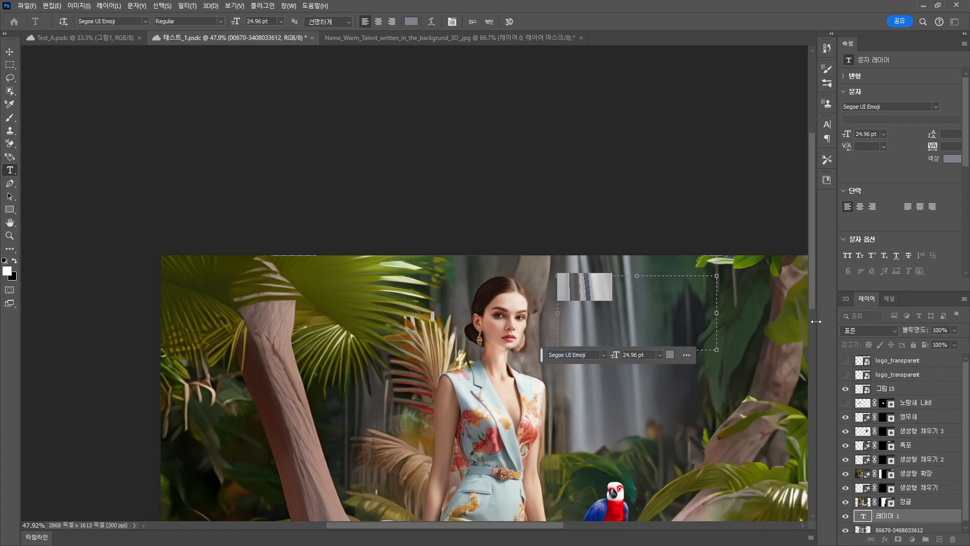
Move the text layer directly above the 그림 15 layer and replace its text with "warm" and "talent" on two lines
click(891, 516)
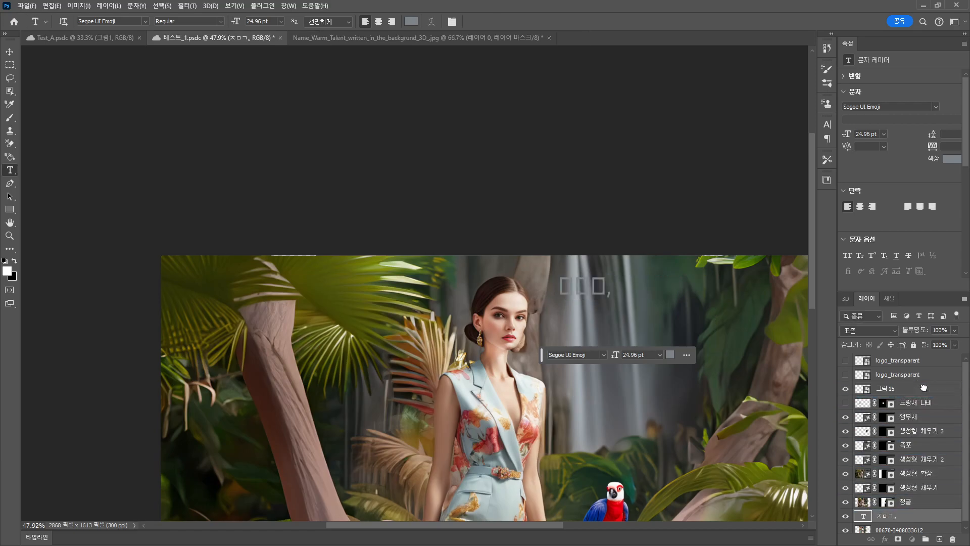
drag(920, 388, 907, 397)
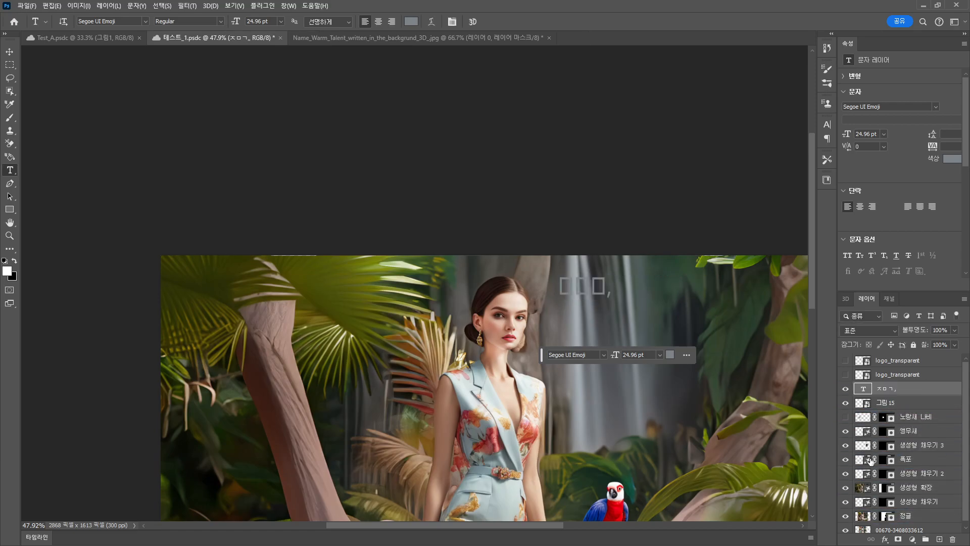
double_click(577, 284)
text(Var,t)
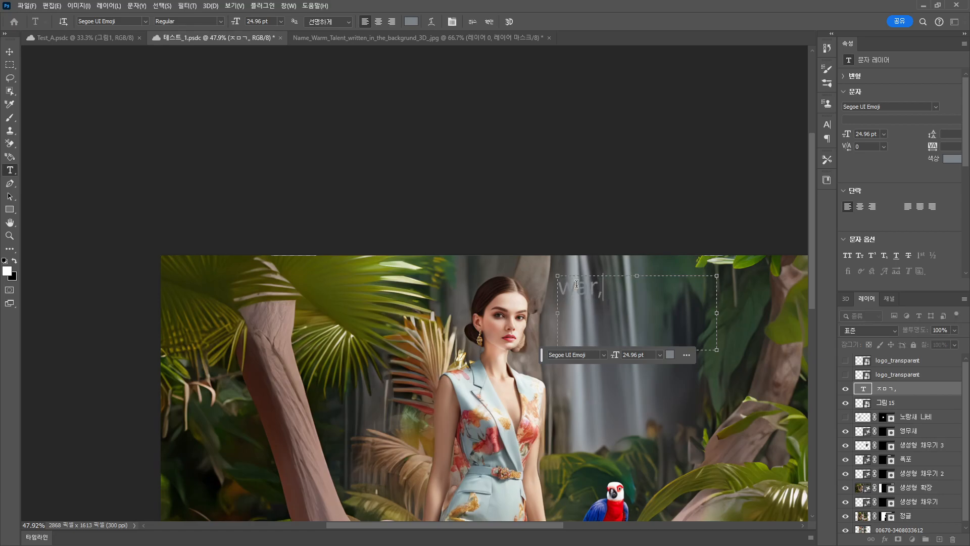
key(BackSpace)
key(BackSpace)
key(BackSpace)
text(rmtalen)
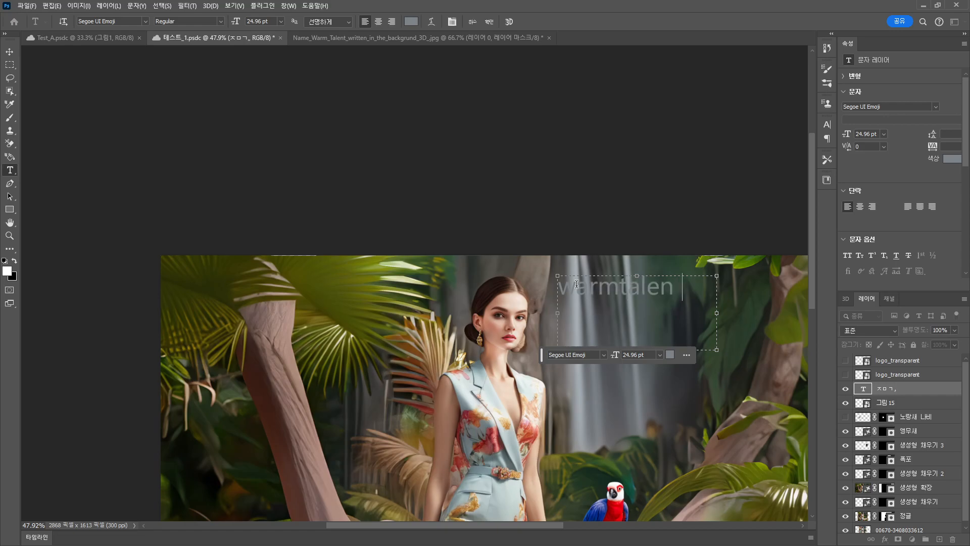
key(Return)
key(ctrl+a)
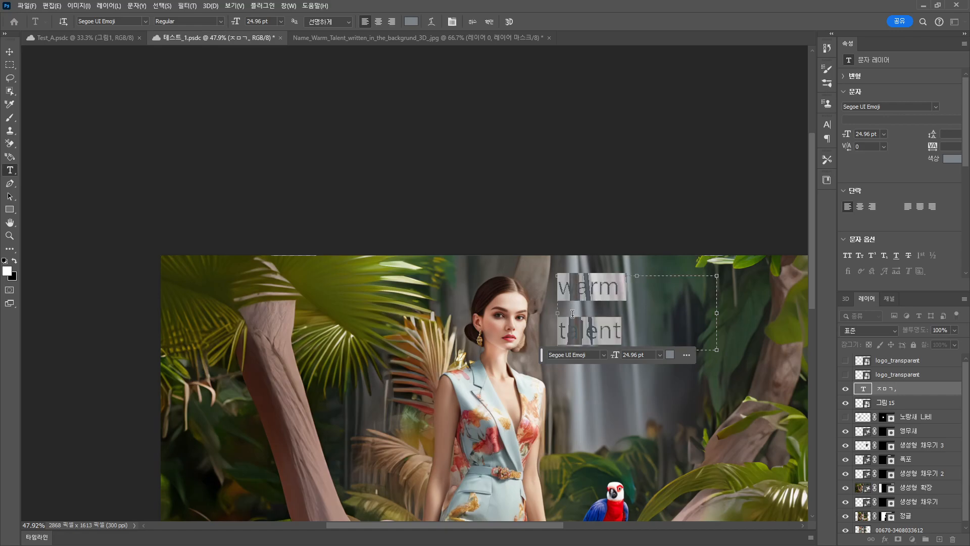
Recolour the whole text with the leaf green #718702 sampled from the image, and capitalize the first word as "Warm"
click(671, 355)
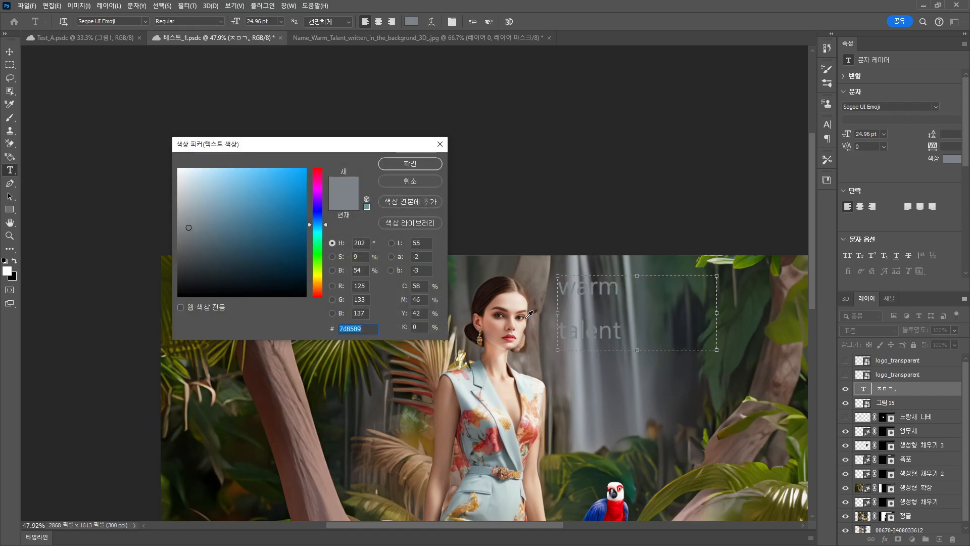
click(619, 506)
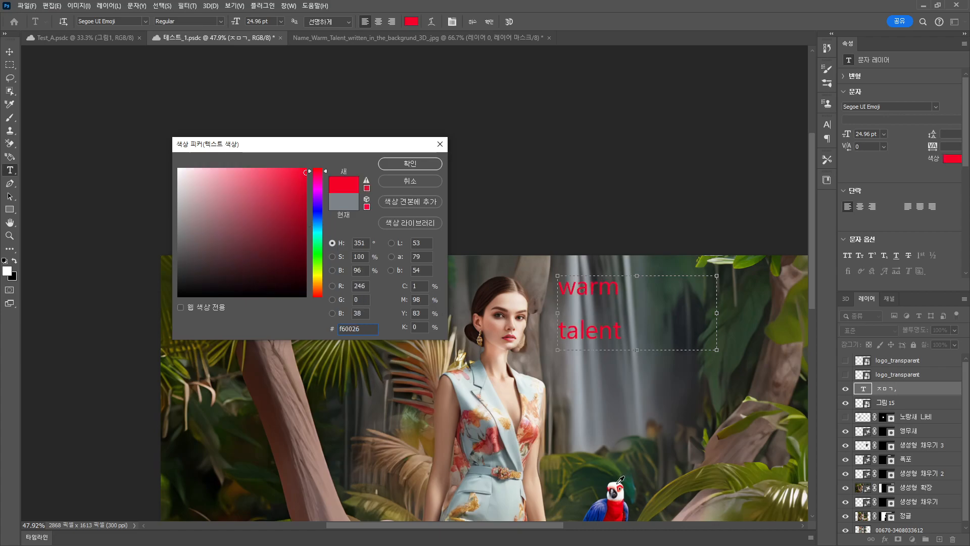
click(617, 483)
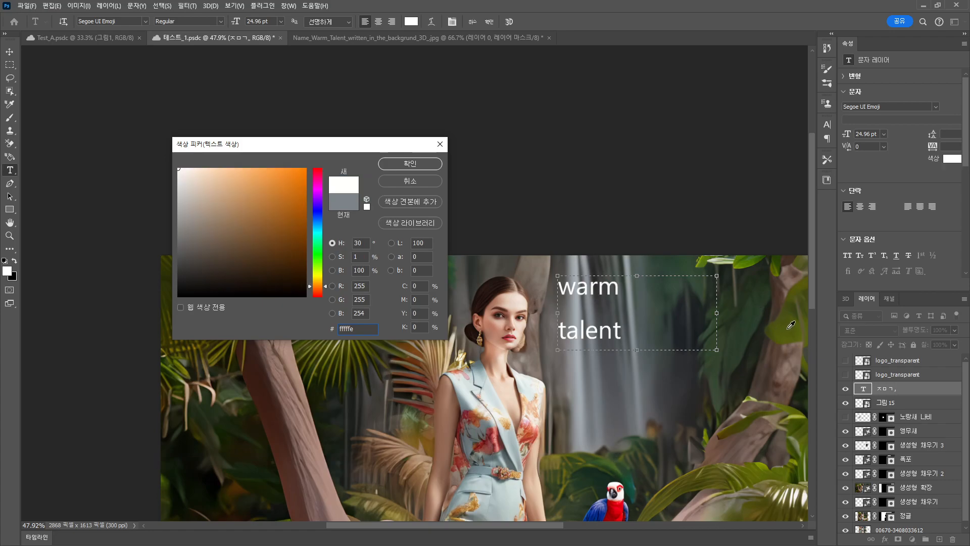
click(749, 325)
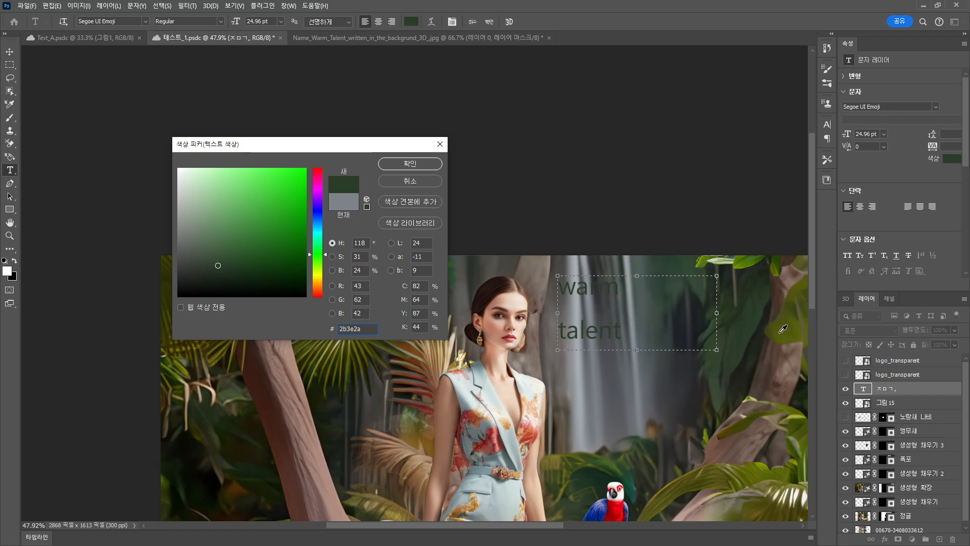
click(793, 325)
click(768, 463)
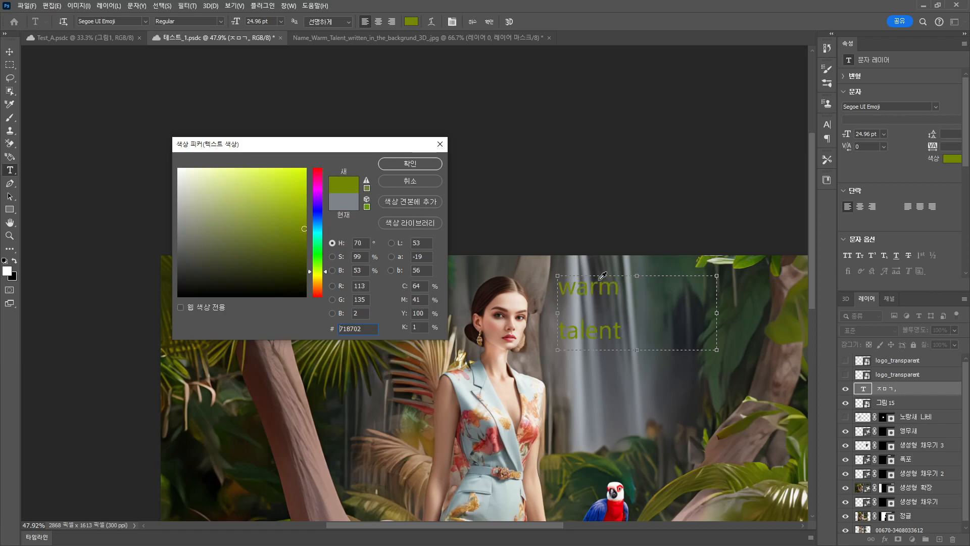
click(414, 164)
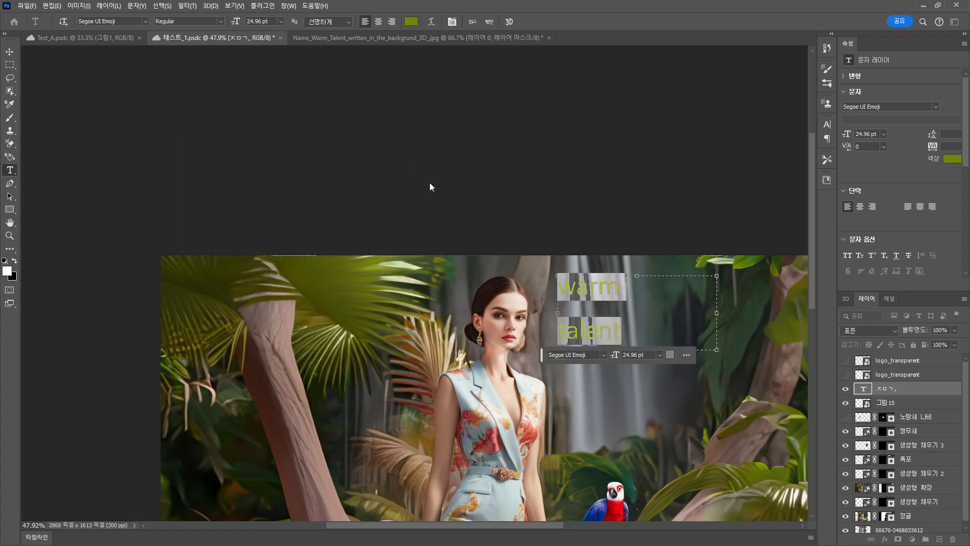
click(590, 317)
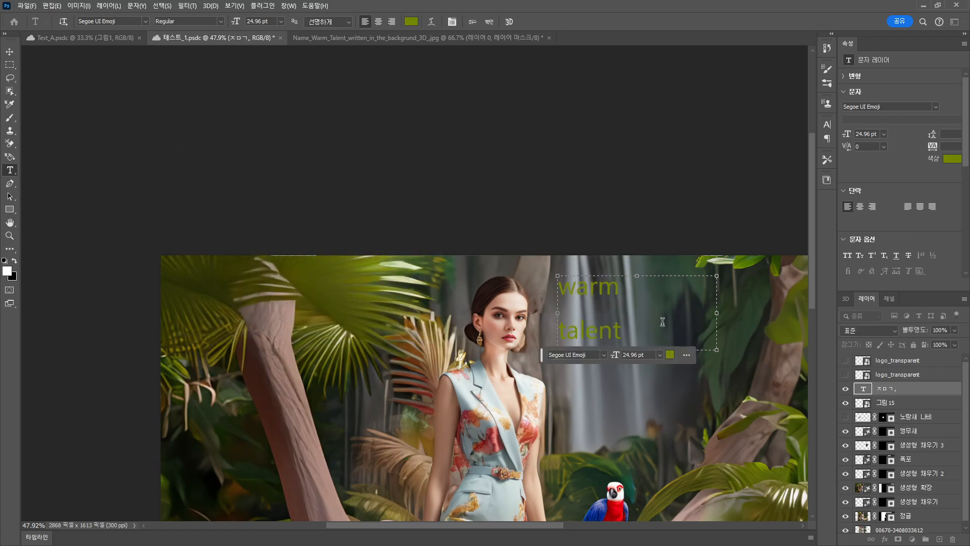
text(W)
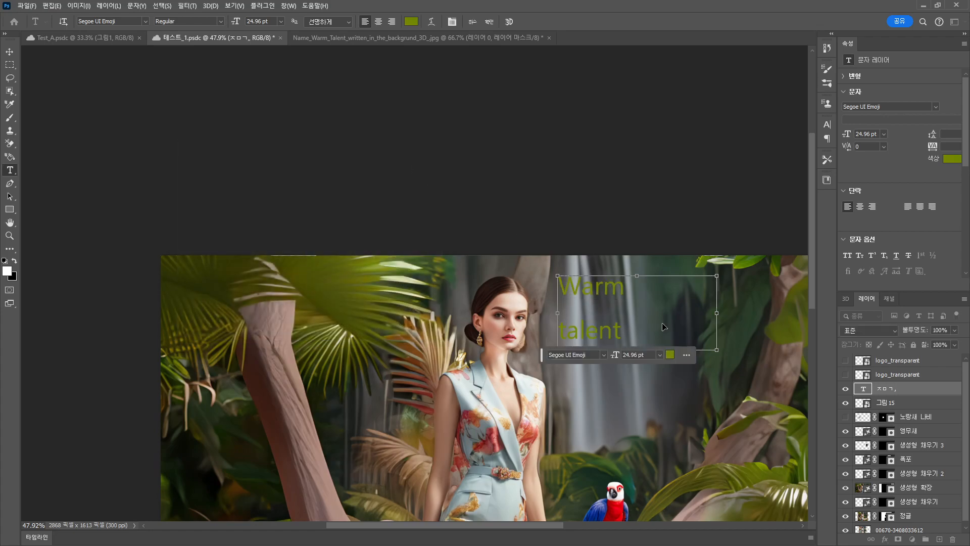
Change the font of the entire "Warm talent" text to 여기어때 잘난체 OTF
key(ctrl+a)
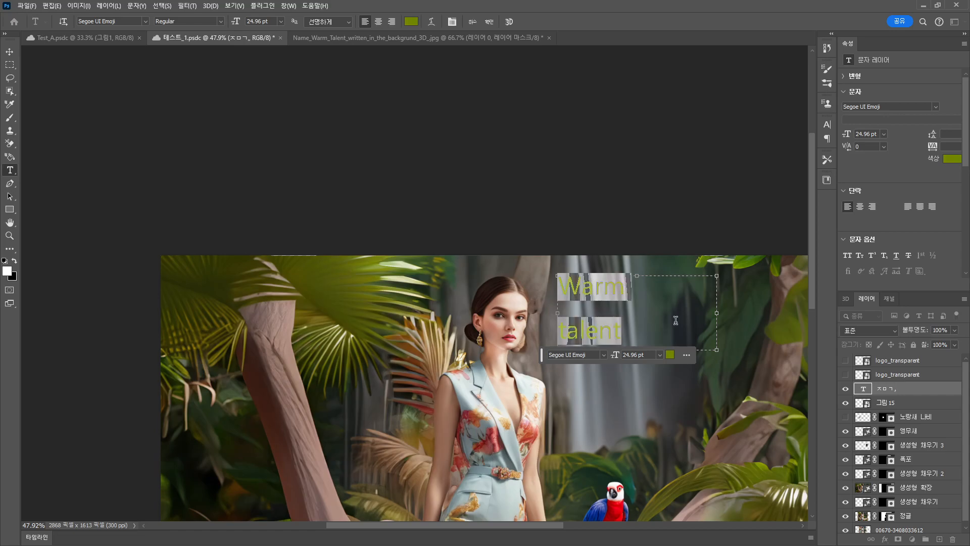
click(602, 356)
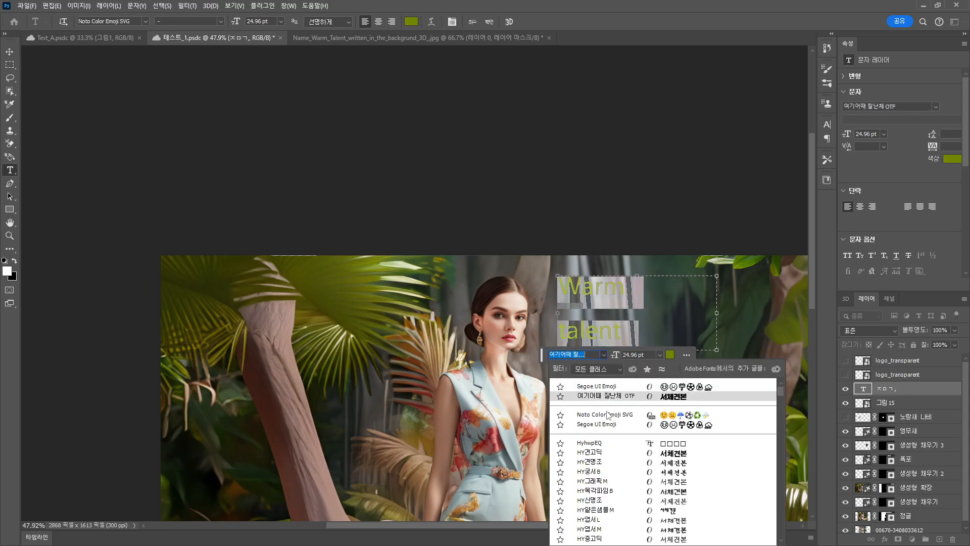
click(605, 397)
Narrow the text box to about 359 px, commit the text, and move it slightly right and up over the waterfall
drag(717, 316, 645, 315)
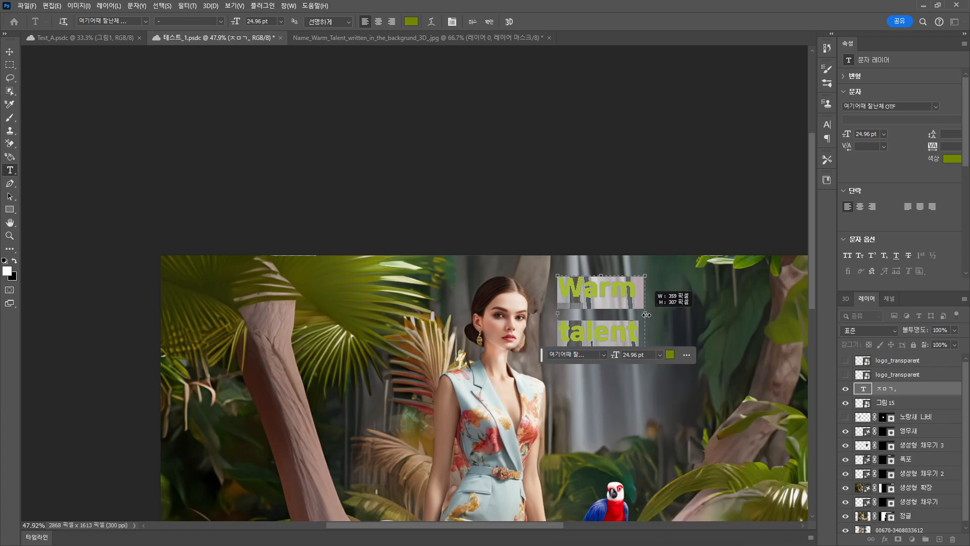
click(686, 312)
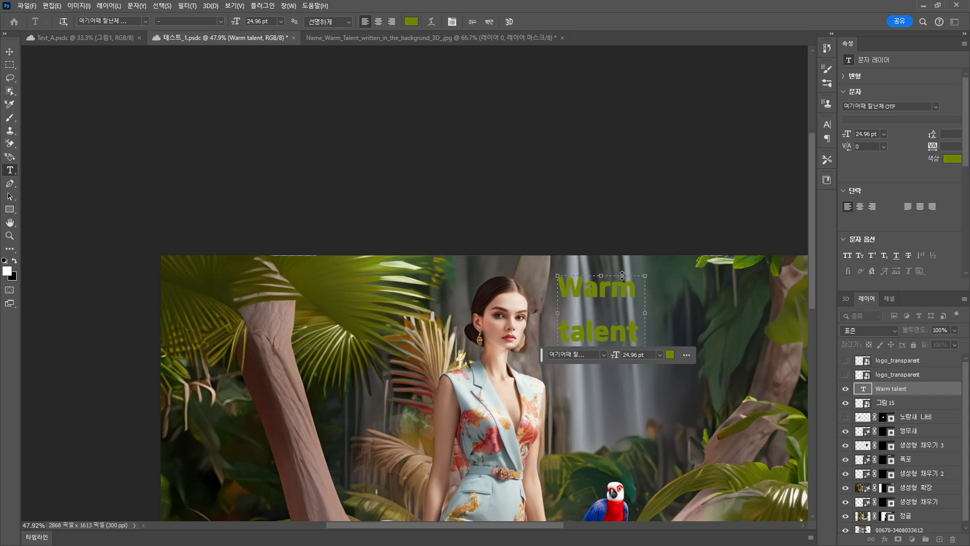
key(v)
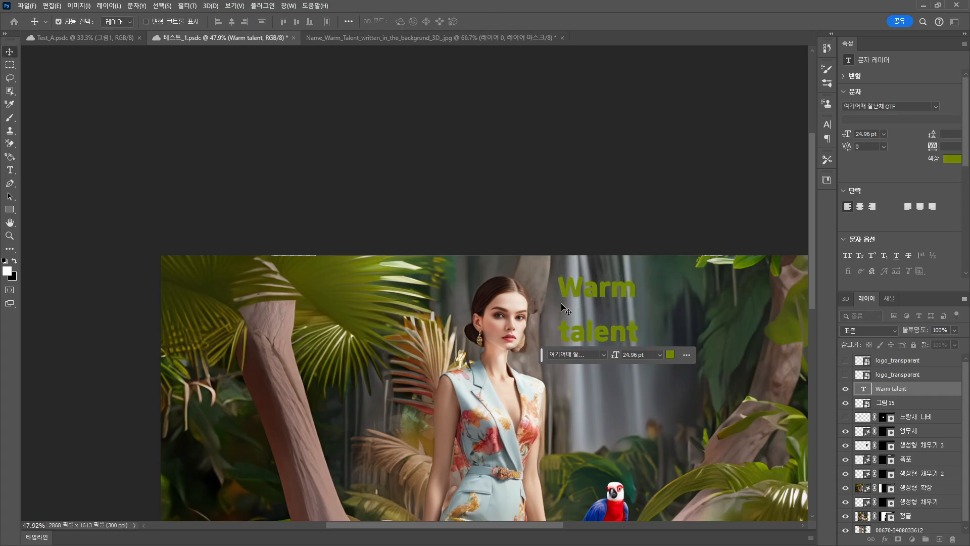
drag(589, 291, 613, 290)
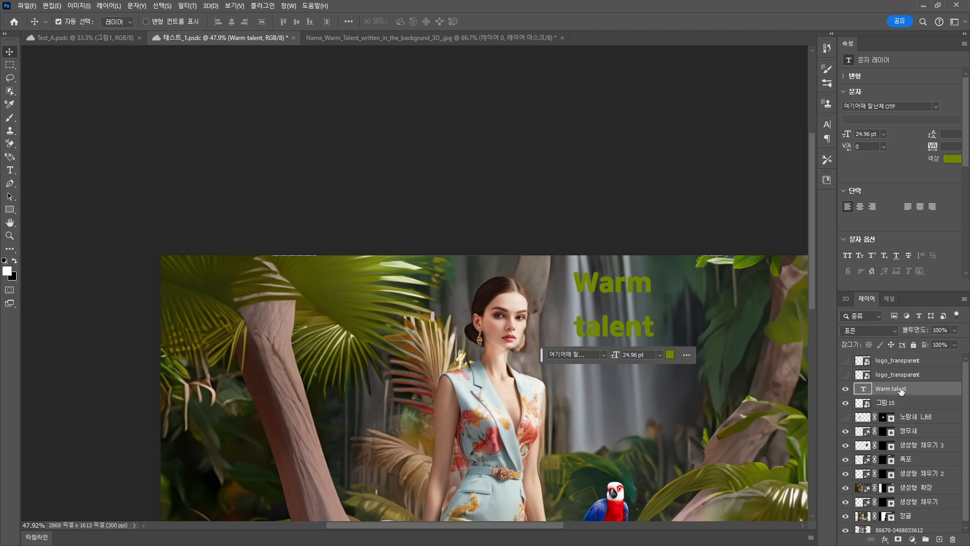
Select the 앵무새 layer and nudge the parrot slightly around its spot on the branch
click(909, 434)
drag(612, 496, 616, 496)
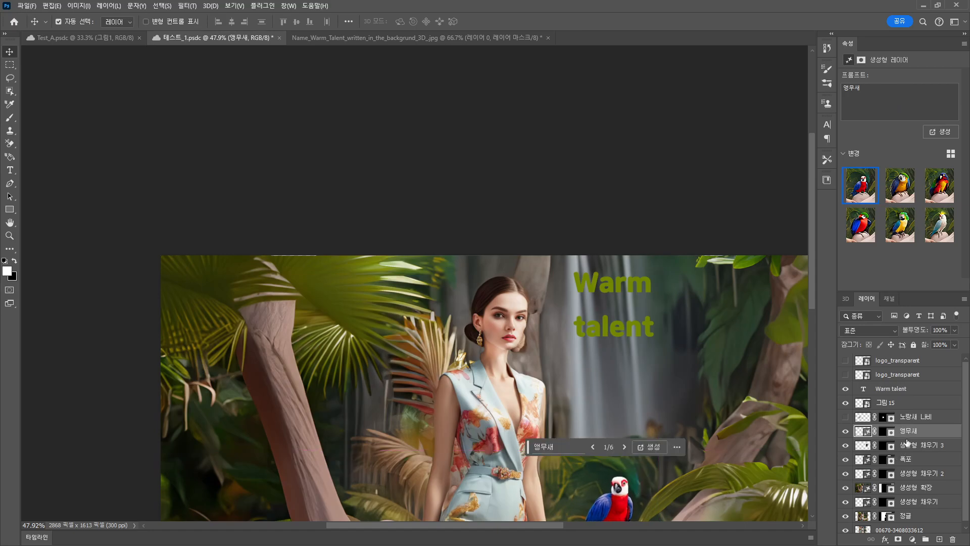
scroll(668, 453, down, 3)
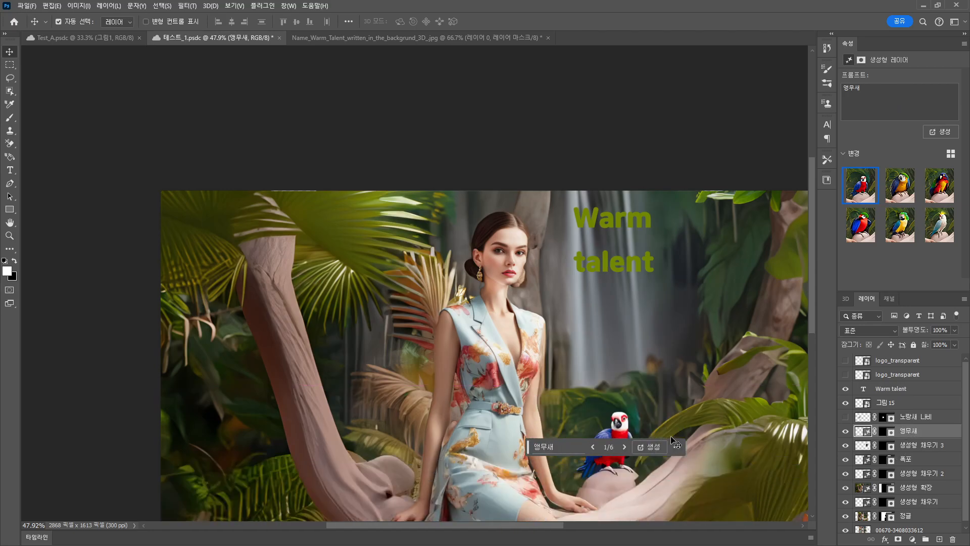
drag(648, 429, 644, 433)
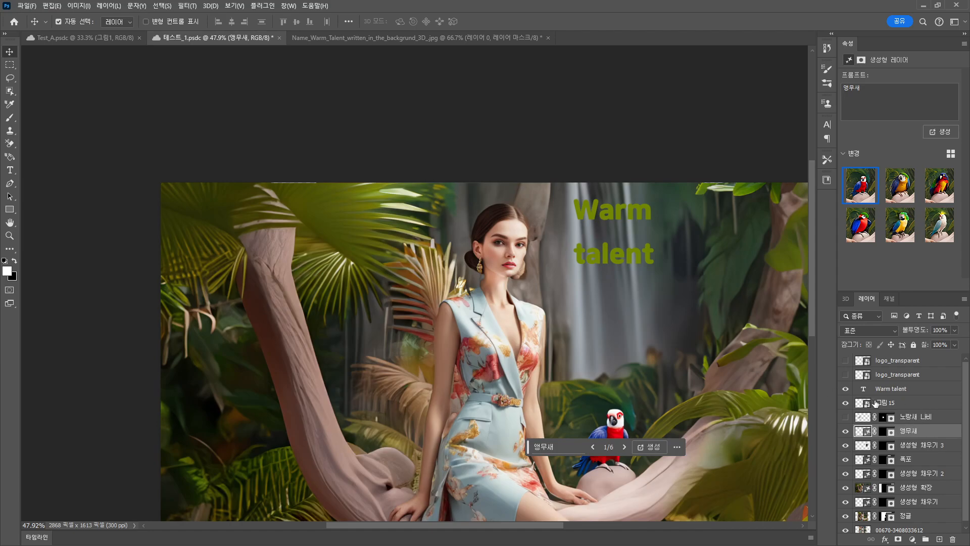
Select the 그림 15 layer and save the document
mouse_move(876, 403)
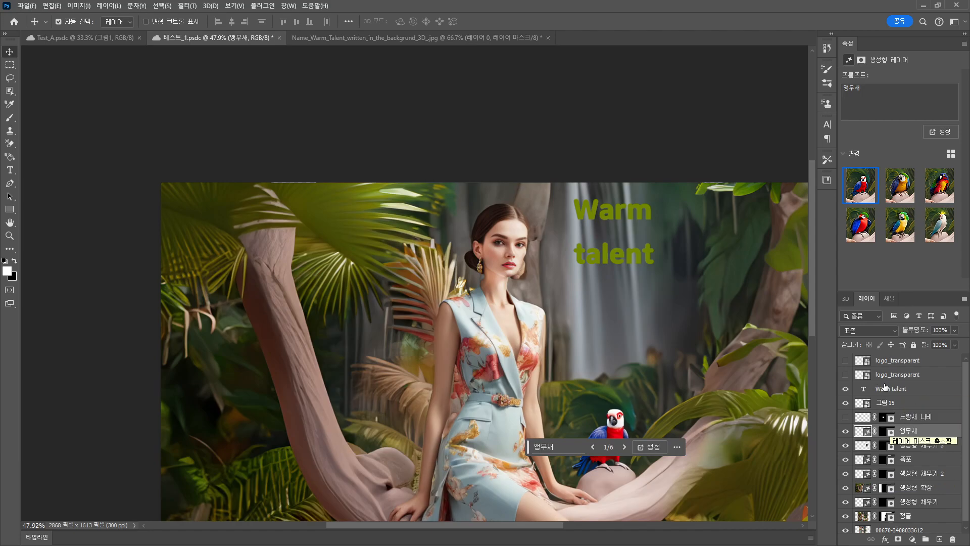
click(901, 403)
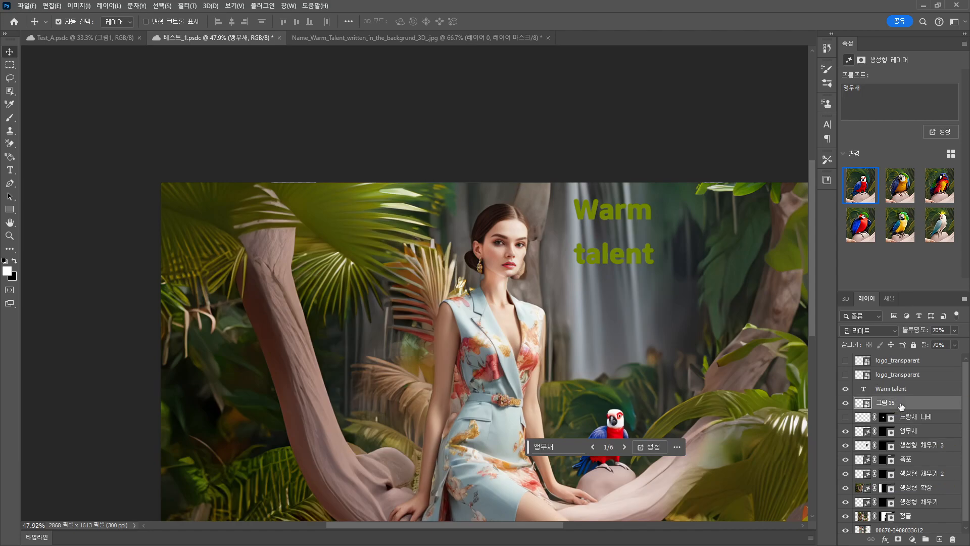
click(16, 240)
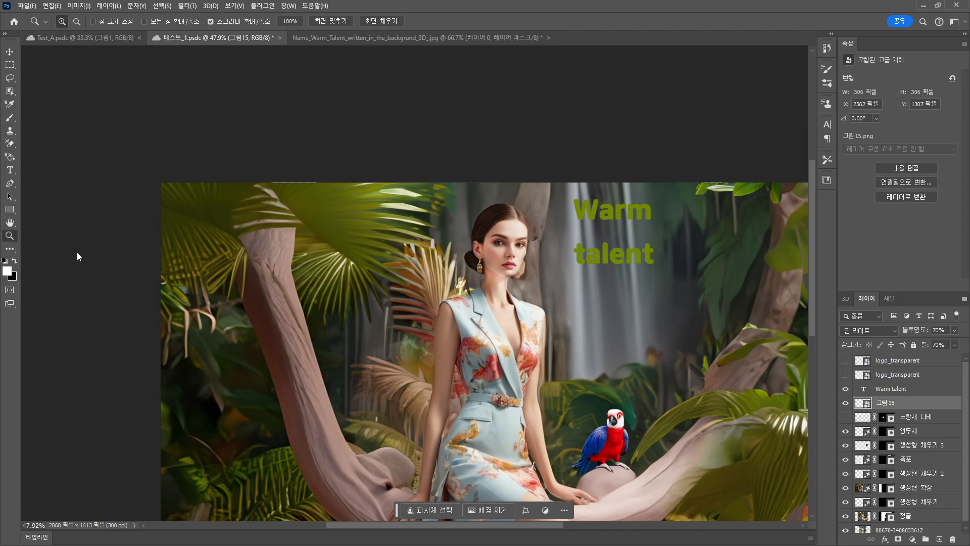
scroll(526, 376, down, 4)
scroll(601, 408, up, 2)
scroll(601, 408, up, 1)
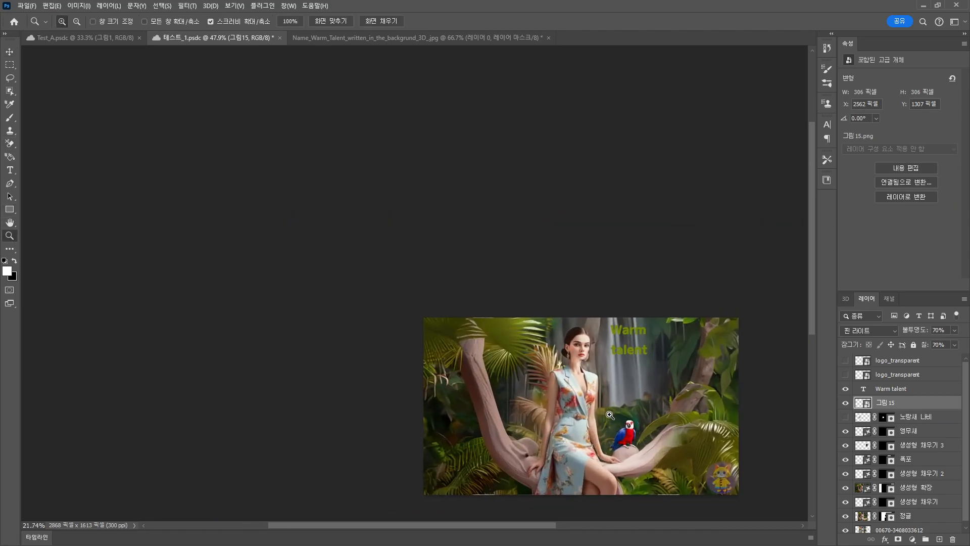
key(ctrl+s)
drag(815, 332, 813, 371)
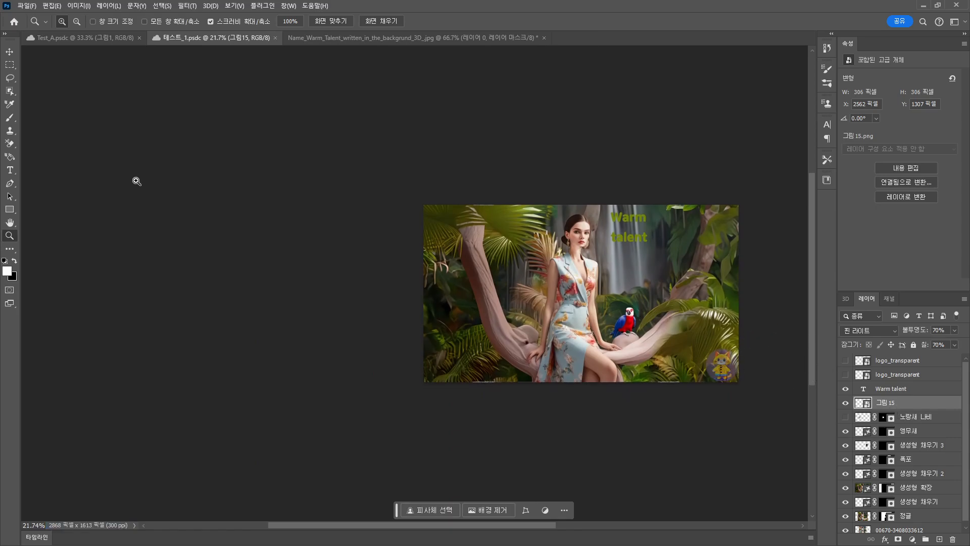
Nudge the "Warm talent" text, the cat logo and the parrot slightly, one after another, using layer auto-select
click(9, 51)
drag(634, 223, 632, 218)
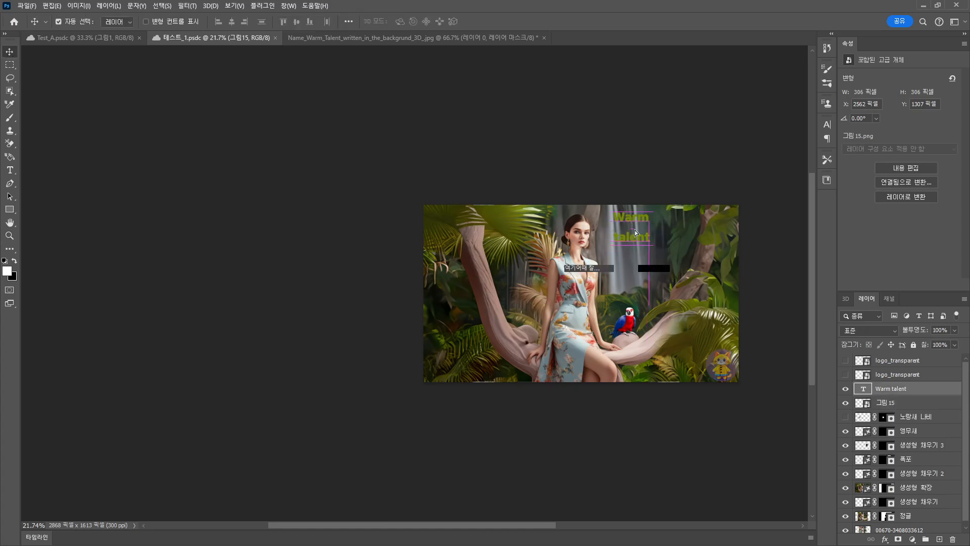
drag(725, 371, 726, 366)
drag(629, 325, 630, 329)
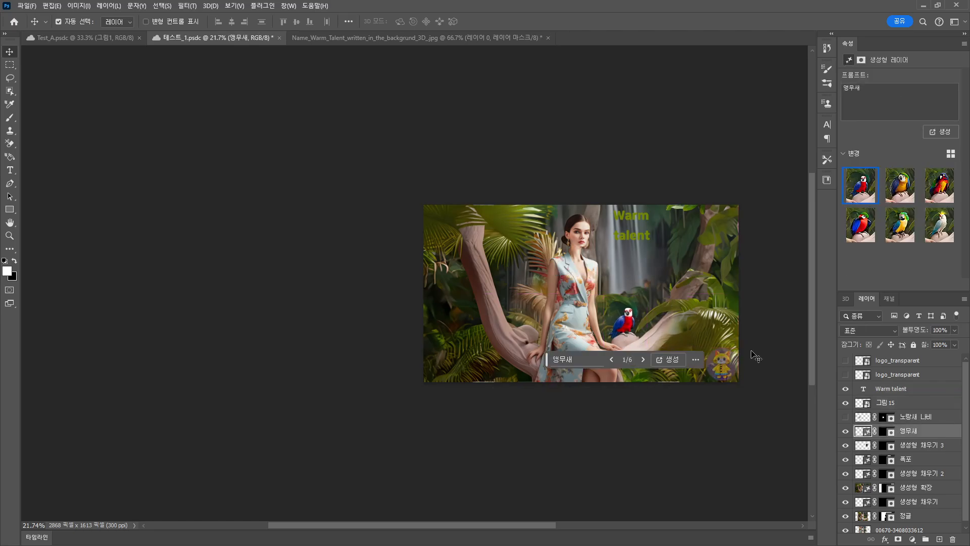
Move the "Warm talent" text layer down and slightly left over the waterfall, and deselect all layers
click(924, 391)
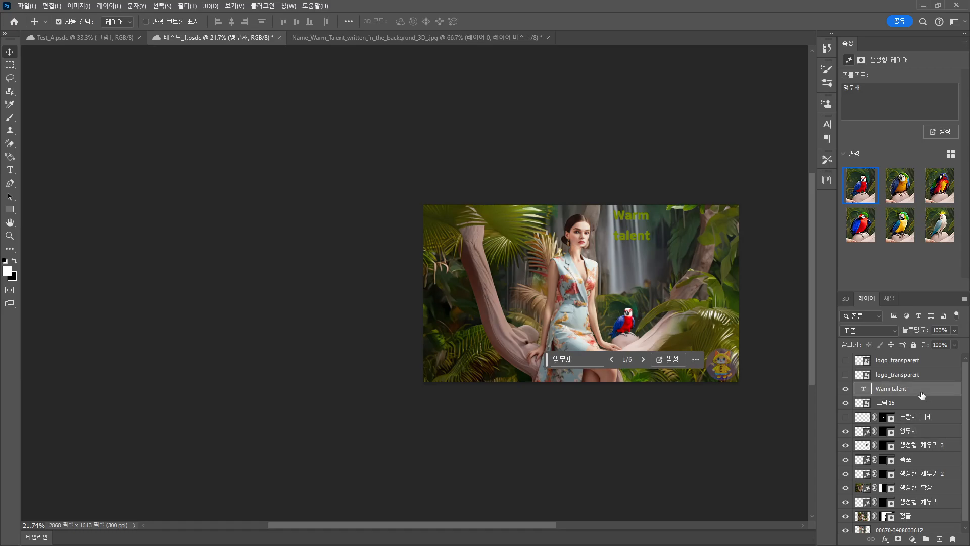
click(925, 404)
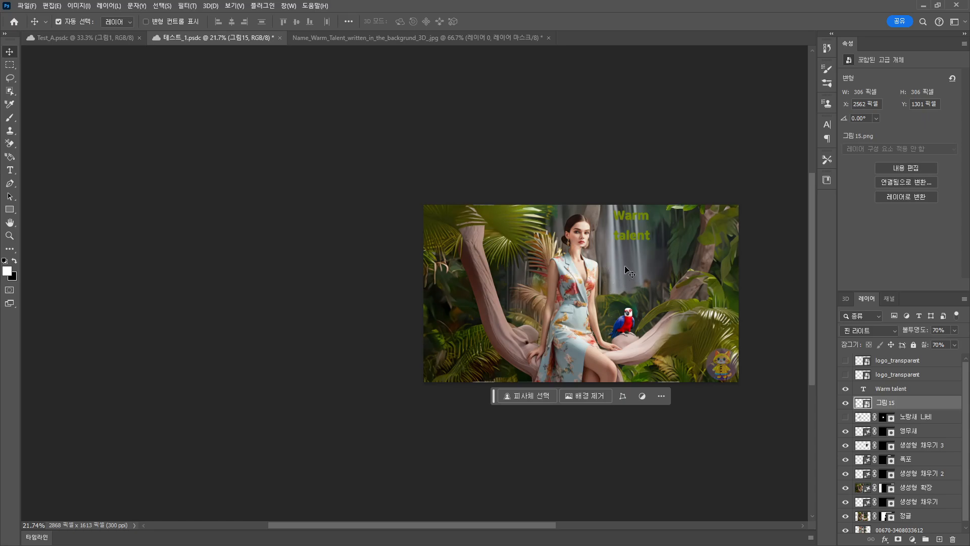
click(900, 390)
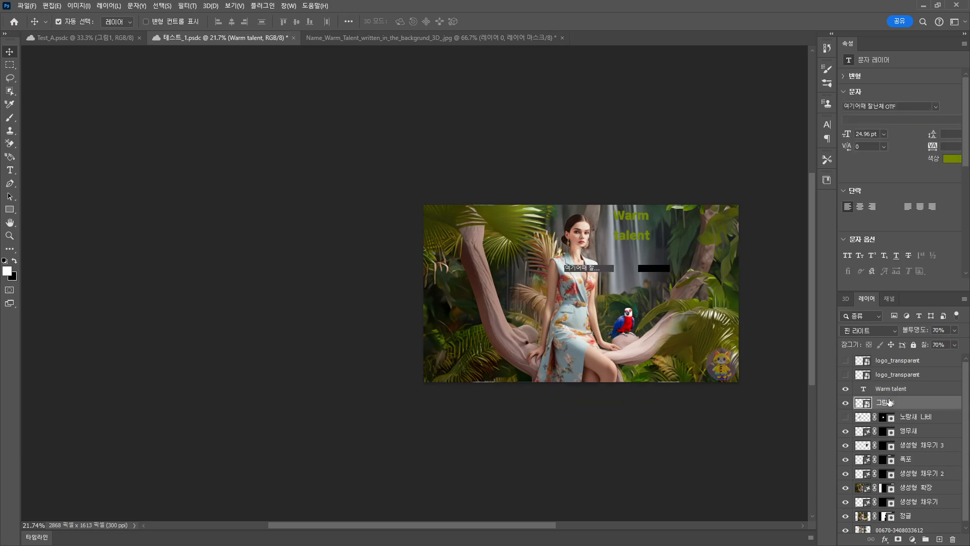
drag(629, 238, 621, 253)
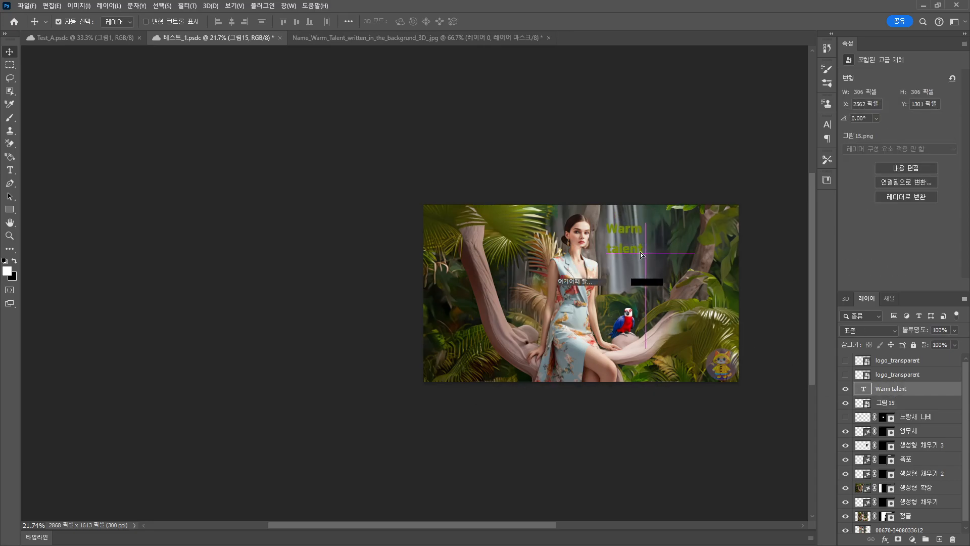
click(759, 352)
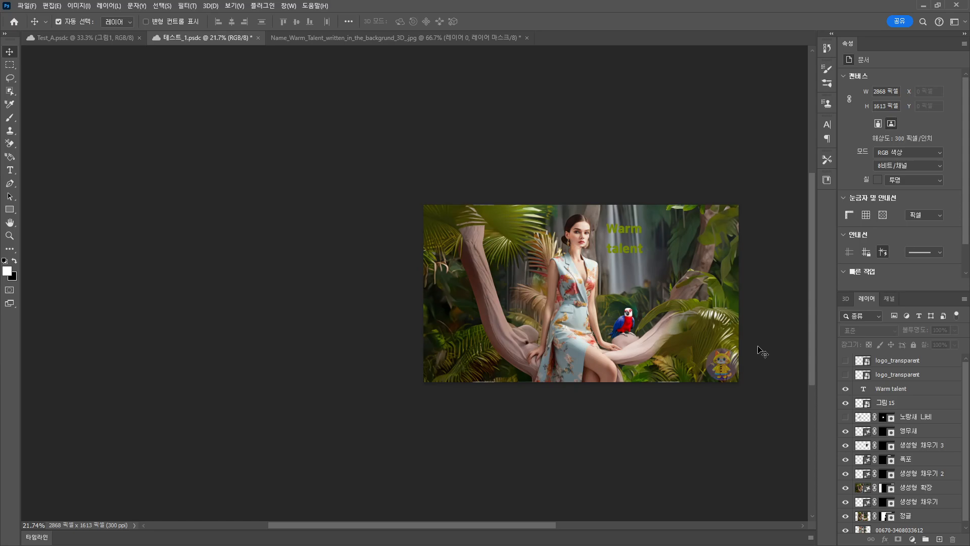
click(891, 299)
click(871, 301)
scroll(964, 252, down, 1)
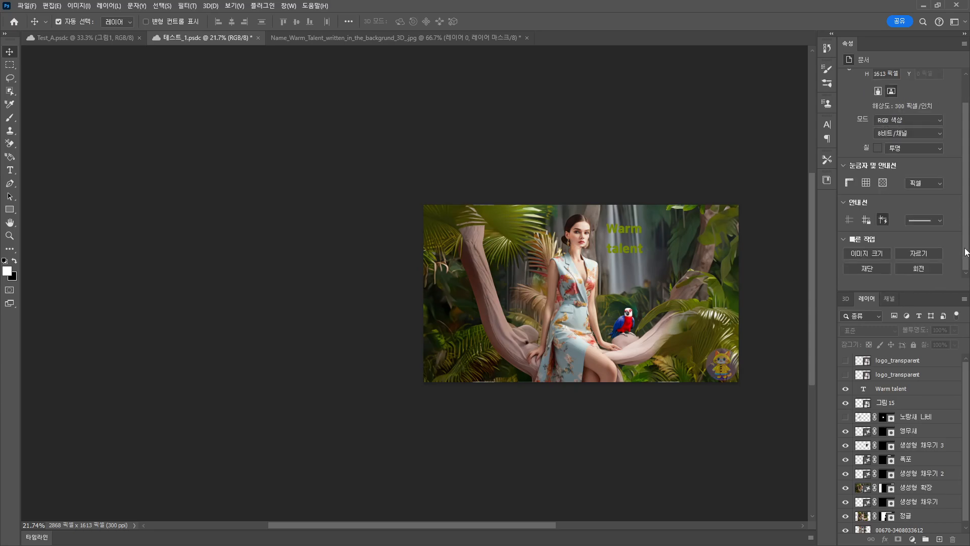
scroll(966, 251, up, 1)
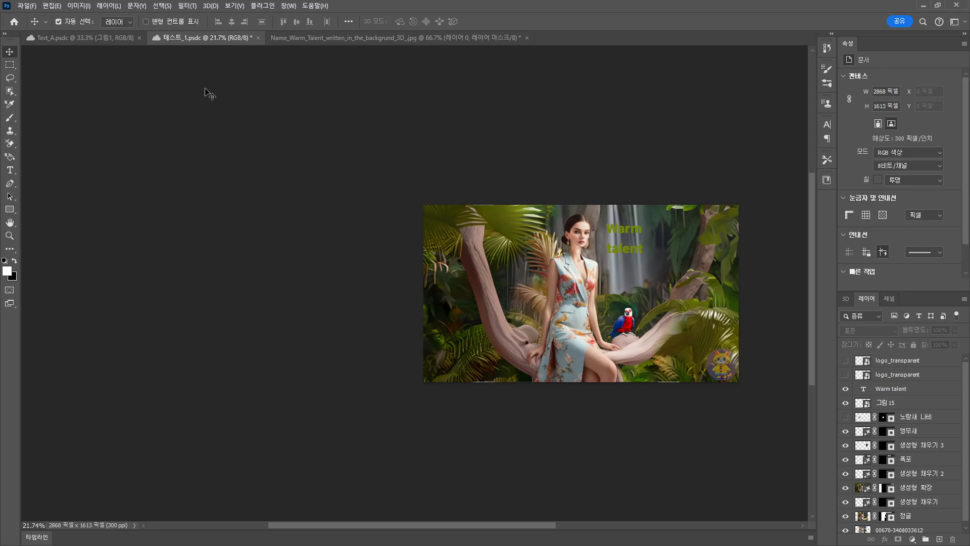
Quick-export the composite to the desktop (바탕 화면) as the PNG file 테스트_2.png, and close the exported image's preview
click(34, 6)
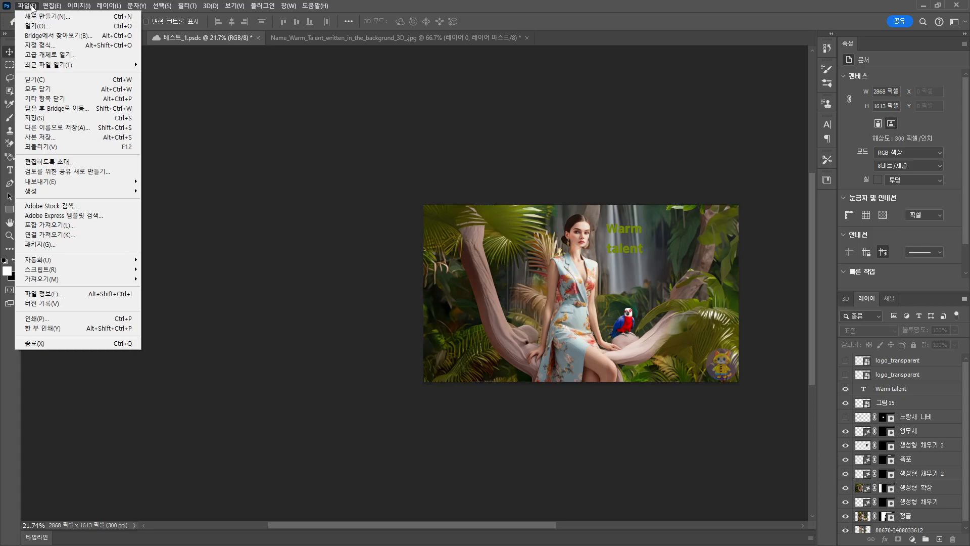
mouse_move(63, 182)
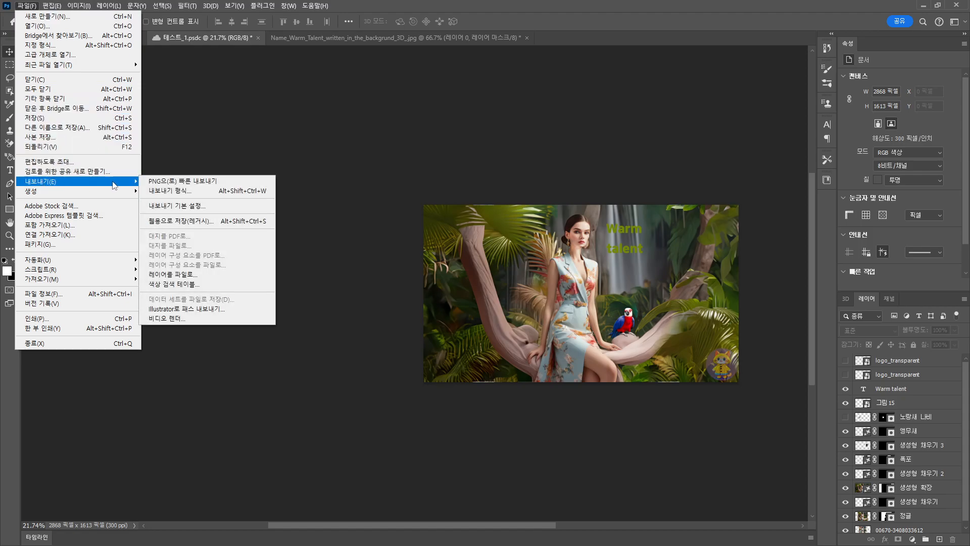
click(153, 182)
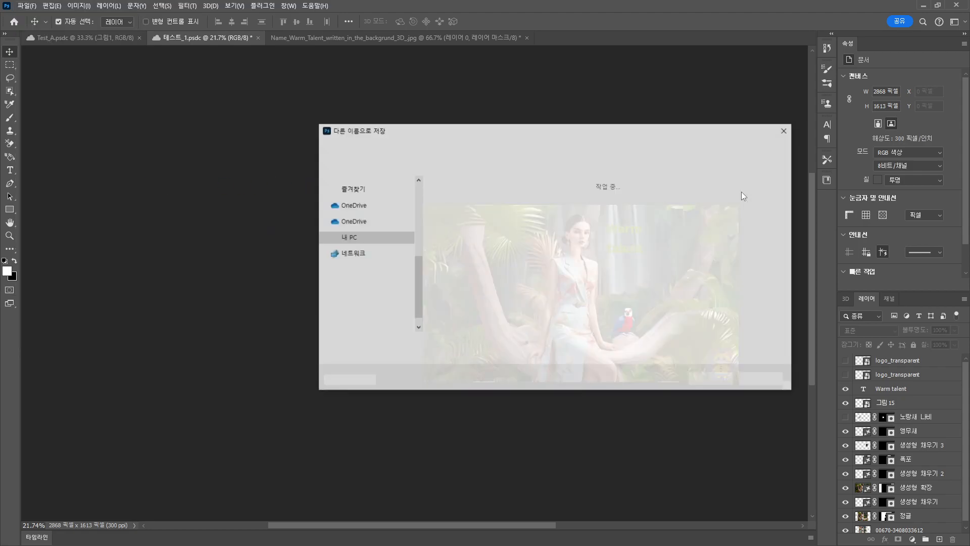
drag(592, 132, 581, 145)
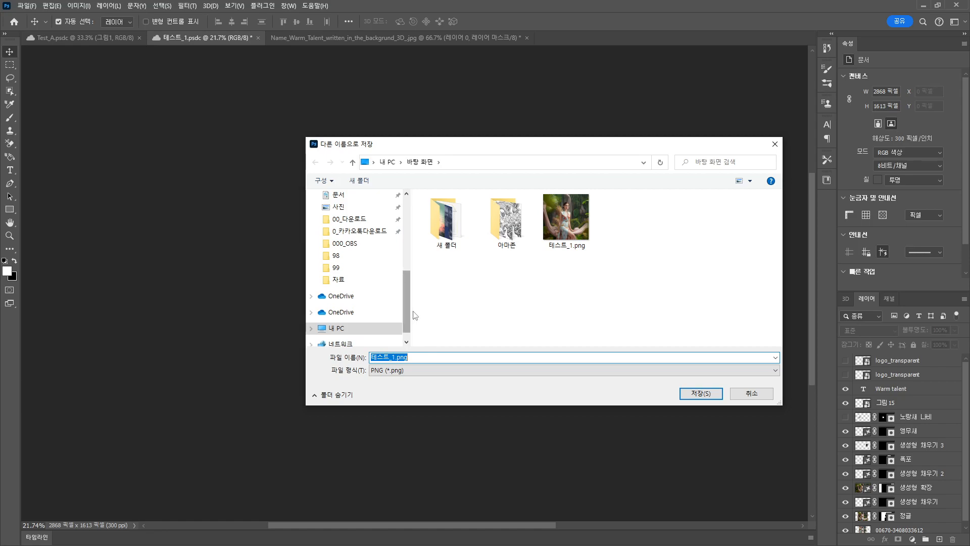
drag(413, 315, 332, 315)
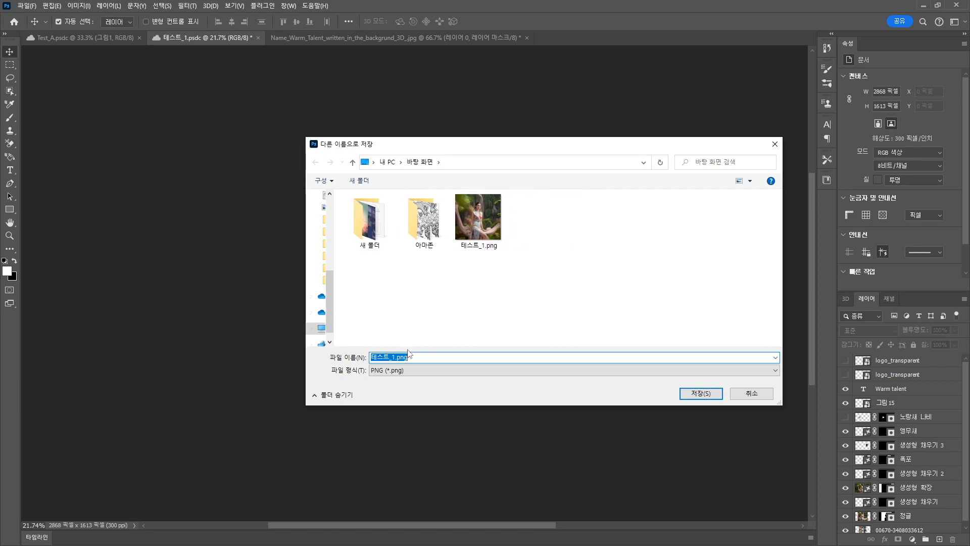
click(395, 356)
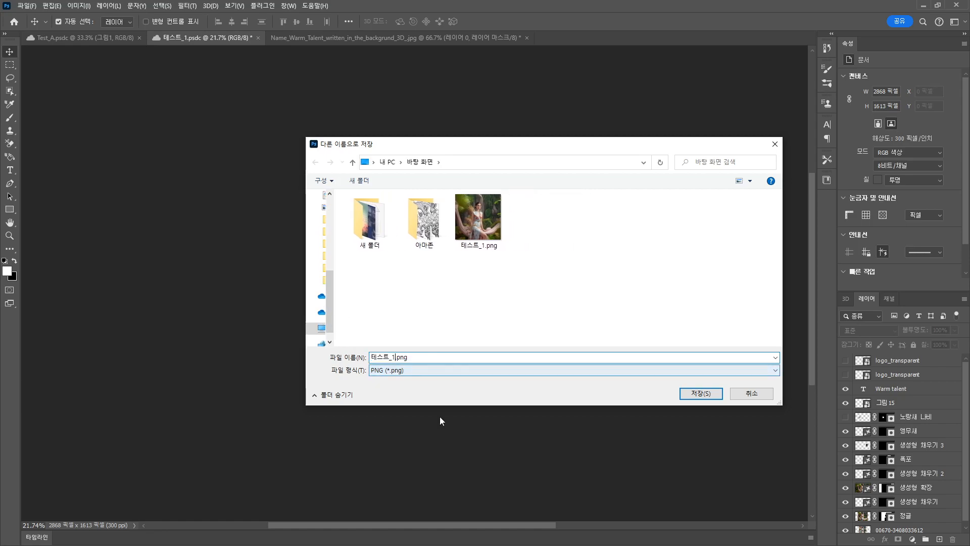
key(BackSpace)
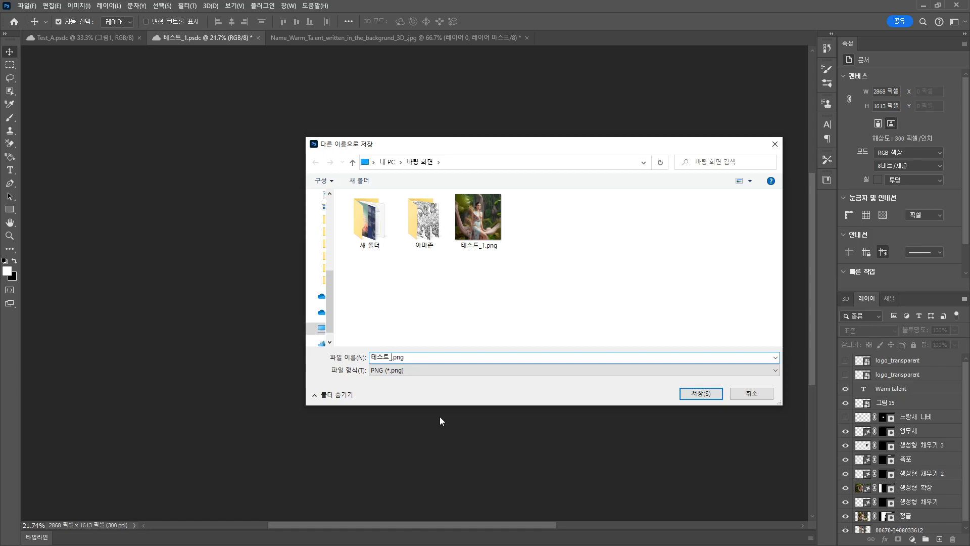
key(Return)
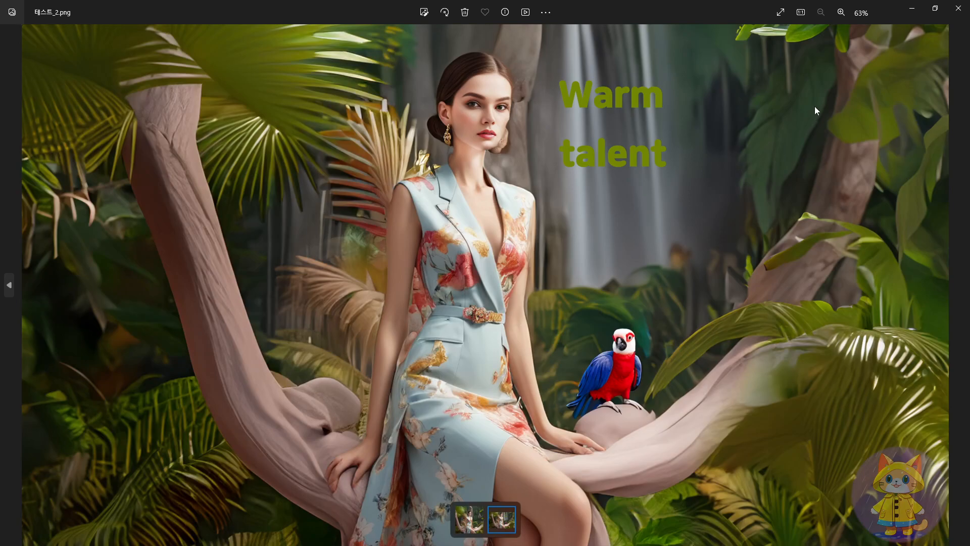
click(958, 10)
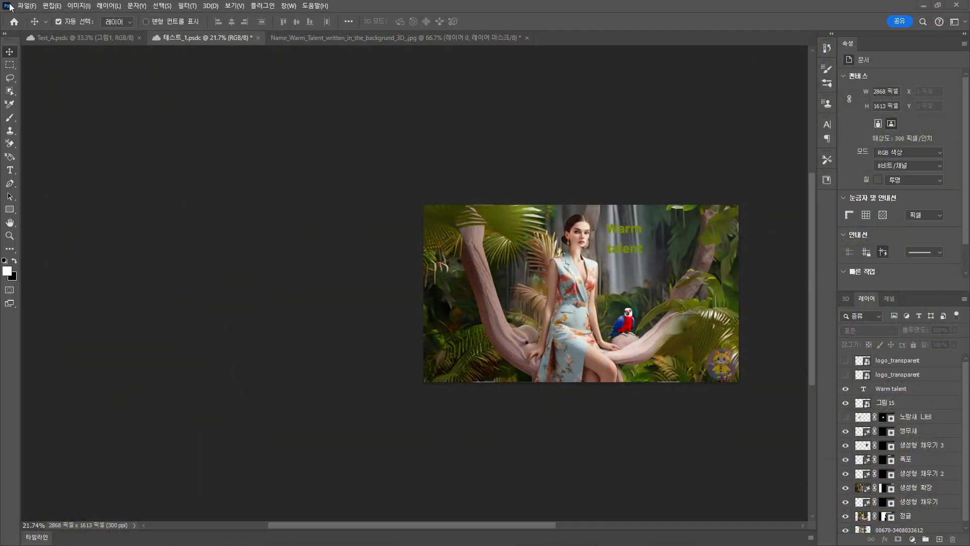
Open the file commands for the 테스트_1.psdc document
click(26, 6)
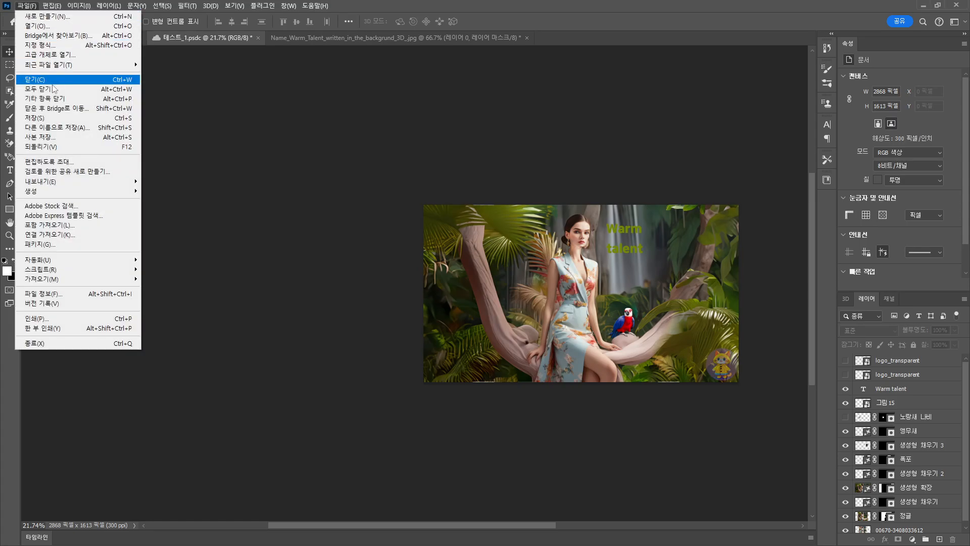